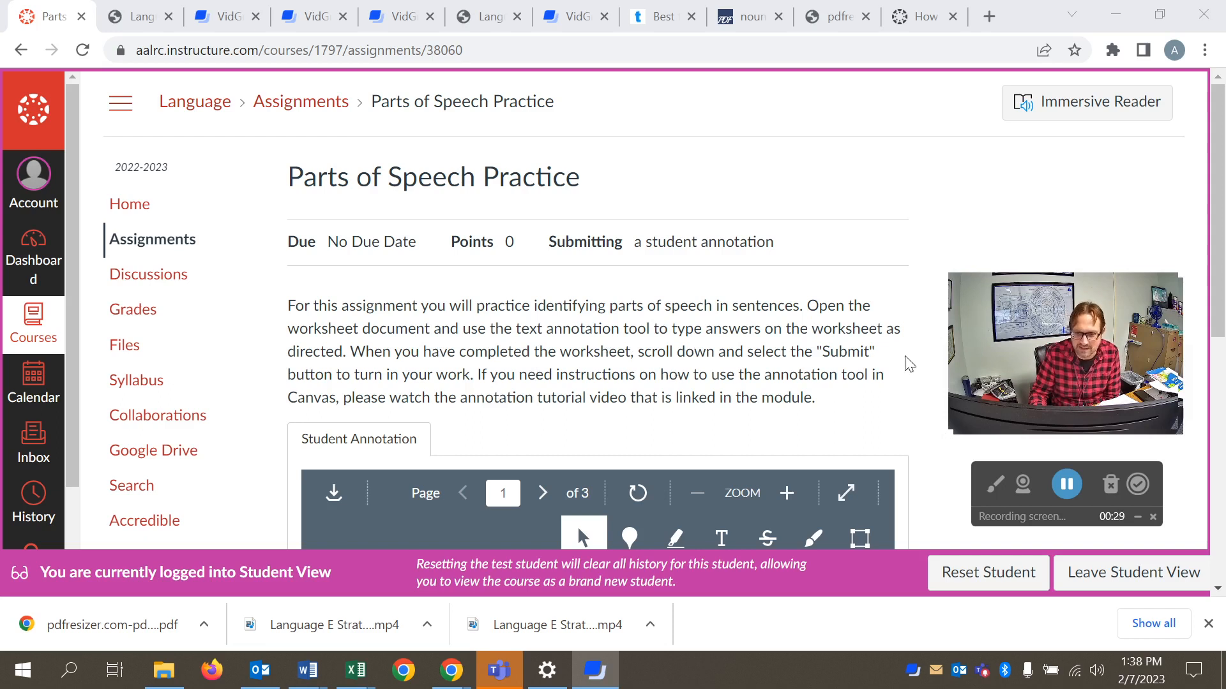
# - Expand the Parts of Speech Practice worksheet in the student annotation viewer to full screen
pyautogui.scroll(-1, 924, 362)
pyautogui.scroll(-3, 924, 362)
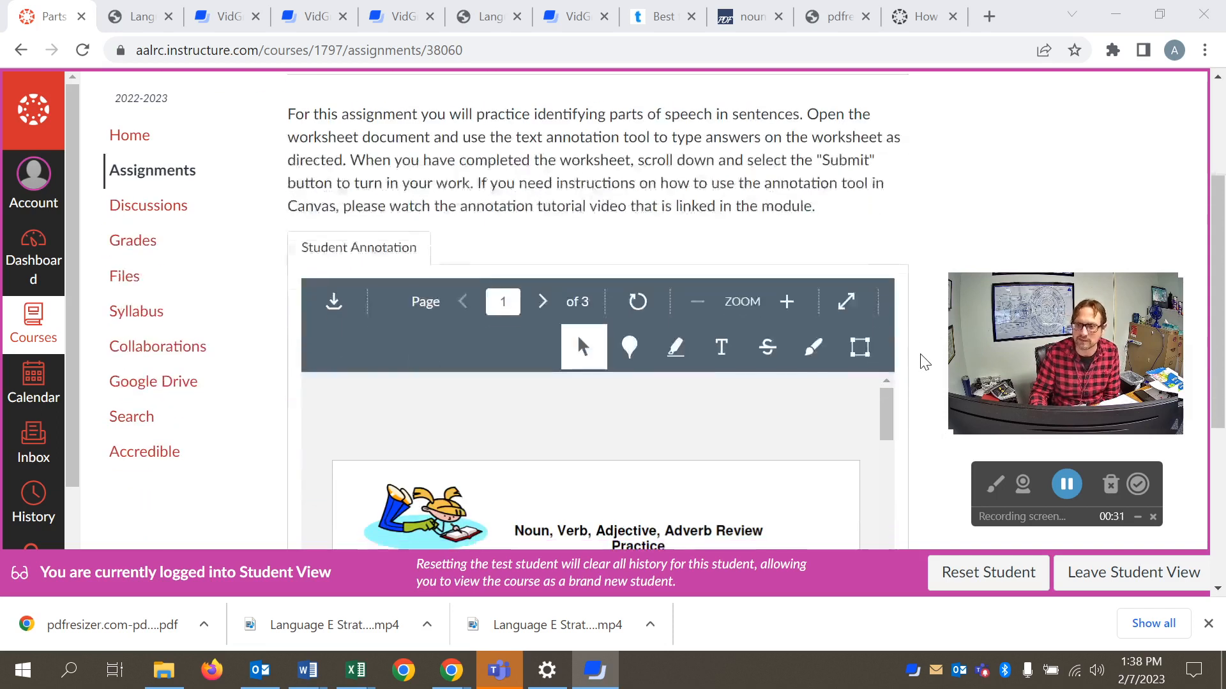
pyautogui.scroll(-1, 923, 362)
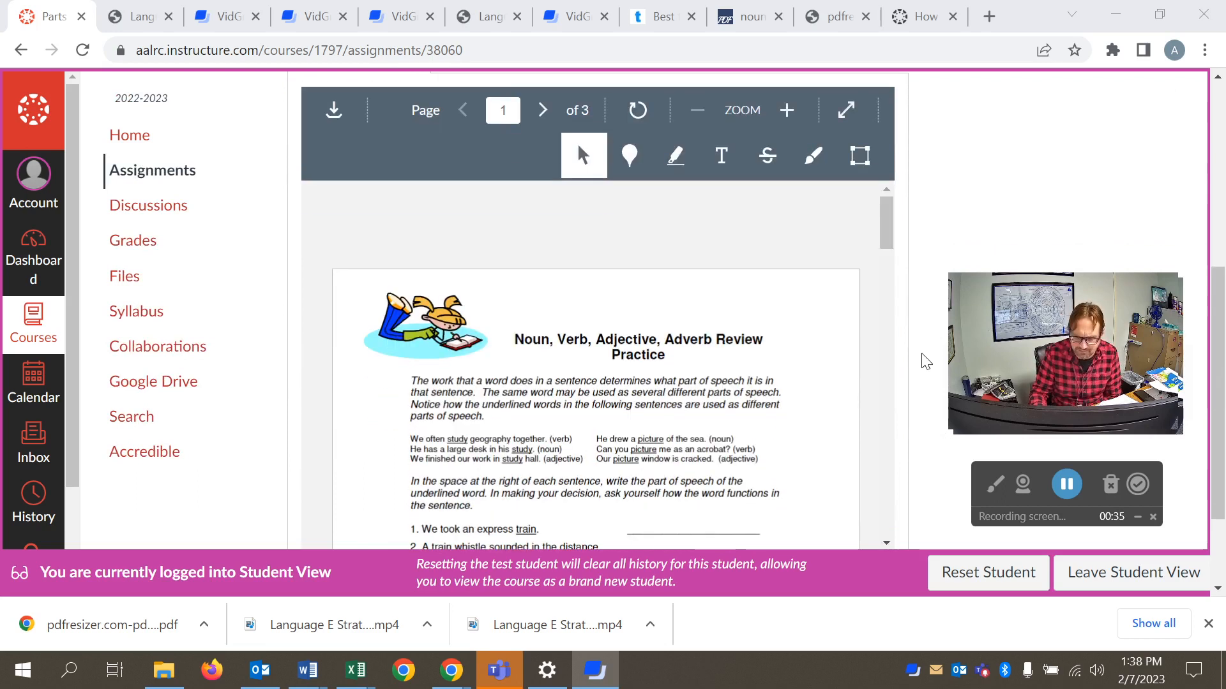
pyautogui.scroll(-1, 926, 359)
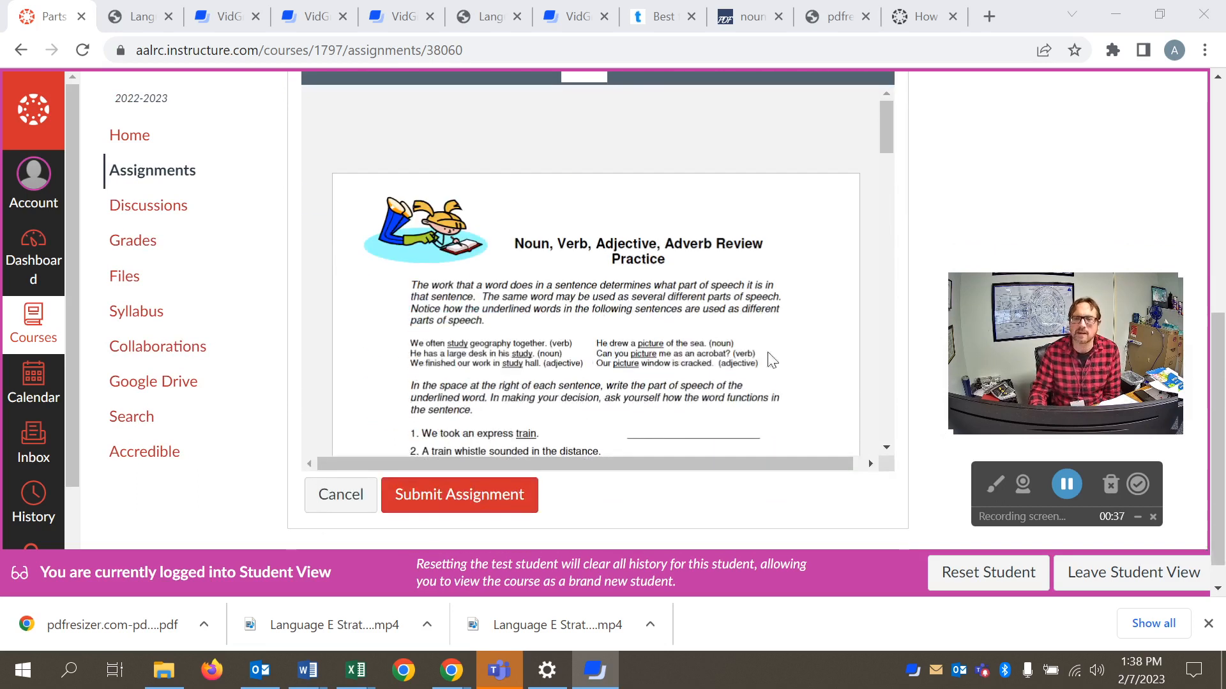
pyautogui.scroll(3, 936, 344)
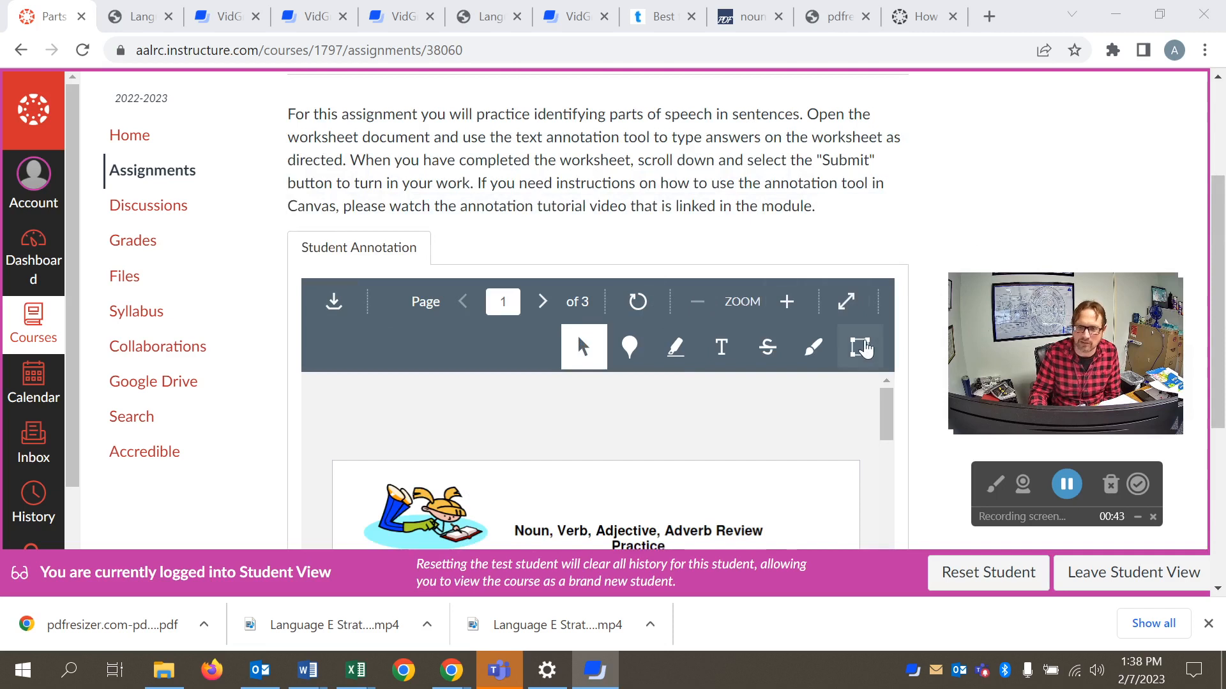
pyautogui.click(579, 348)
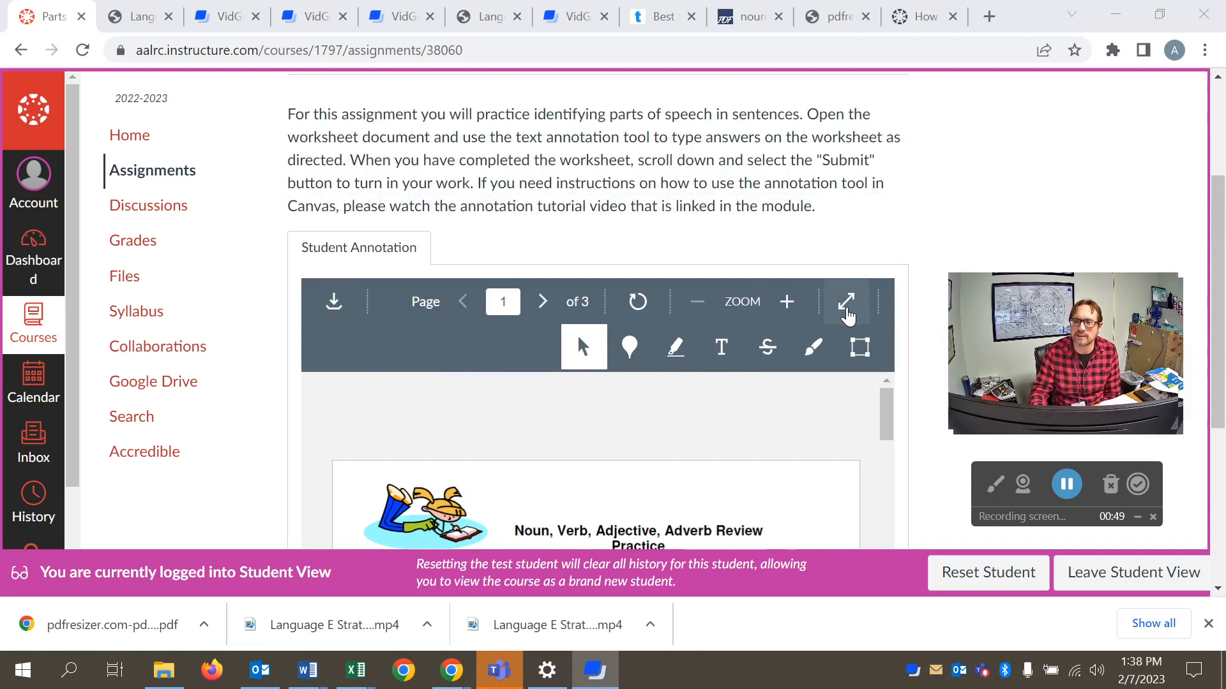
pyautogui.click(847, 304)
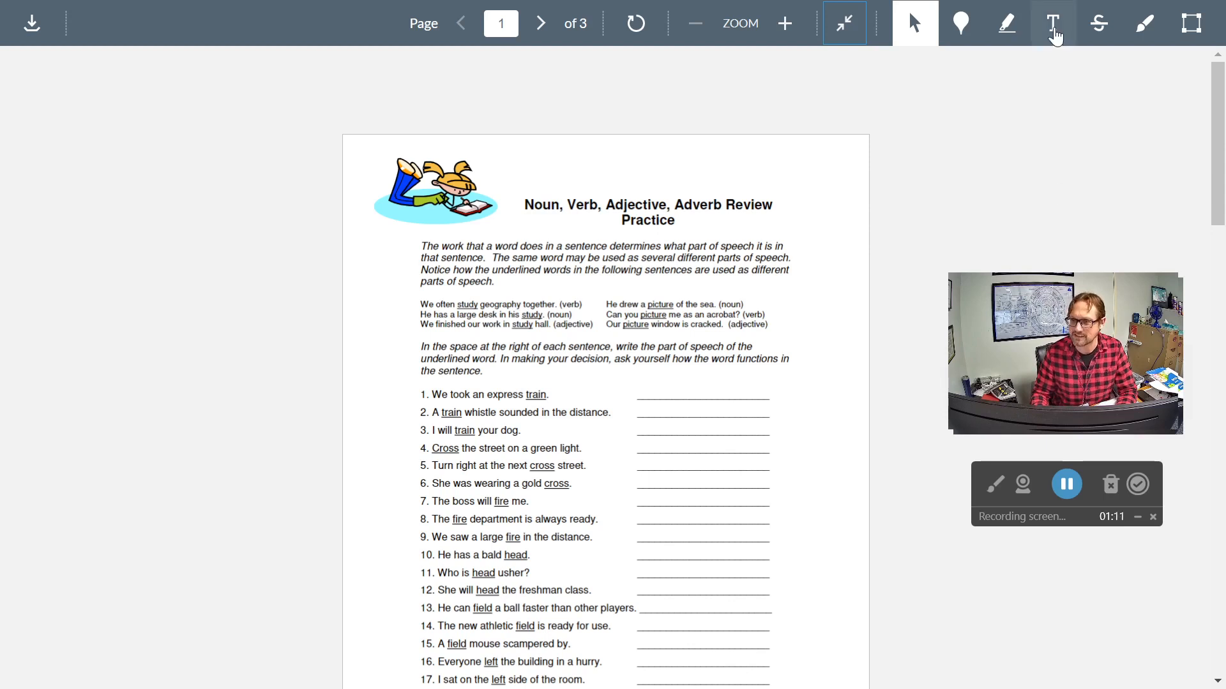
# - Add the text annotation "noun" on the answer line for sentence 1, "We took an express train."
pyautogui.click(1055, 32)
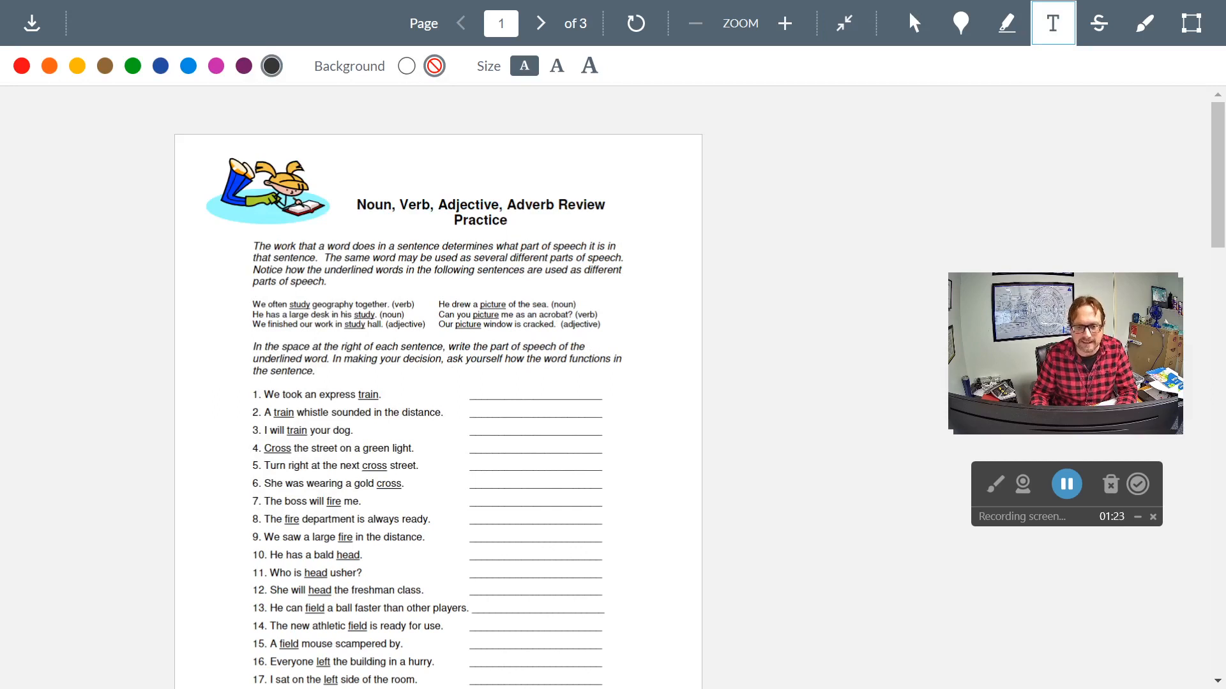
pyautogui.click(481, 394)
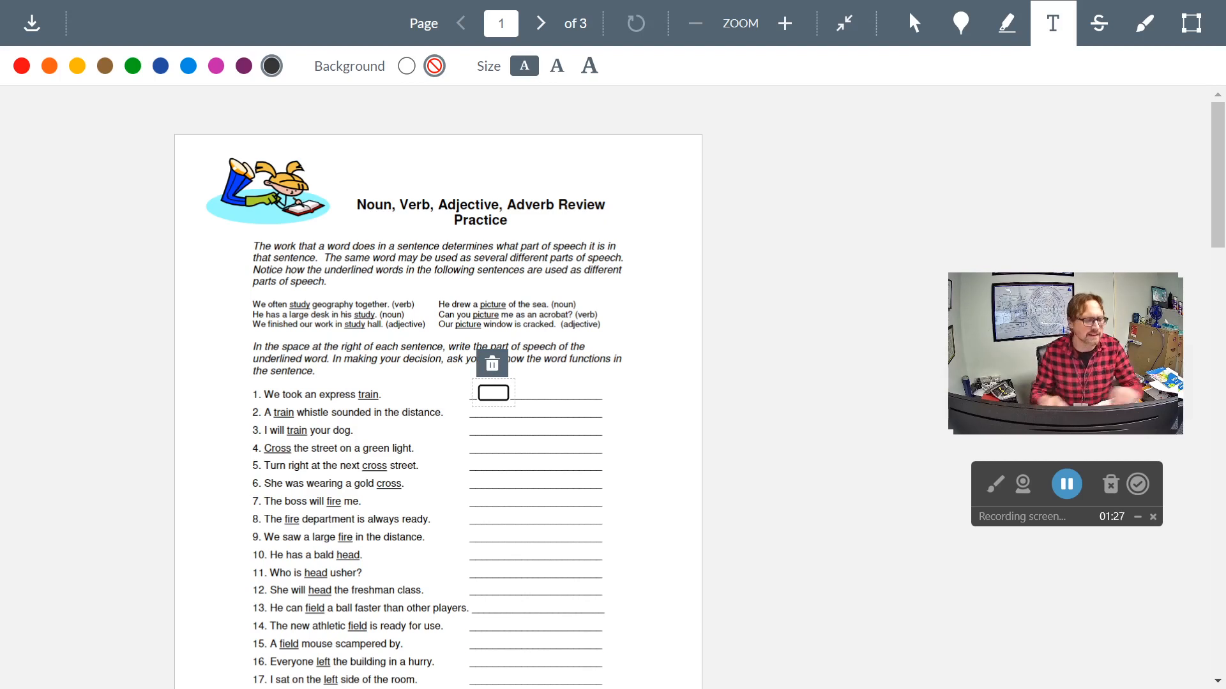
pyautogui.write('noun')
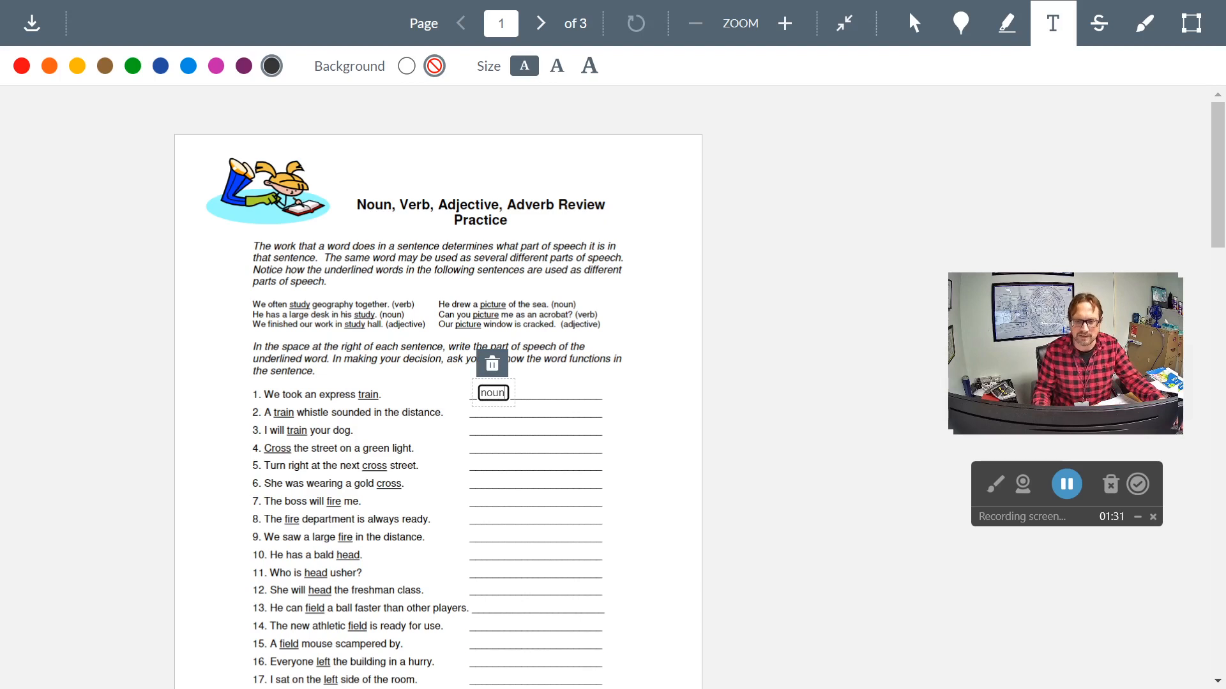
pyautogui.click(657, 427)
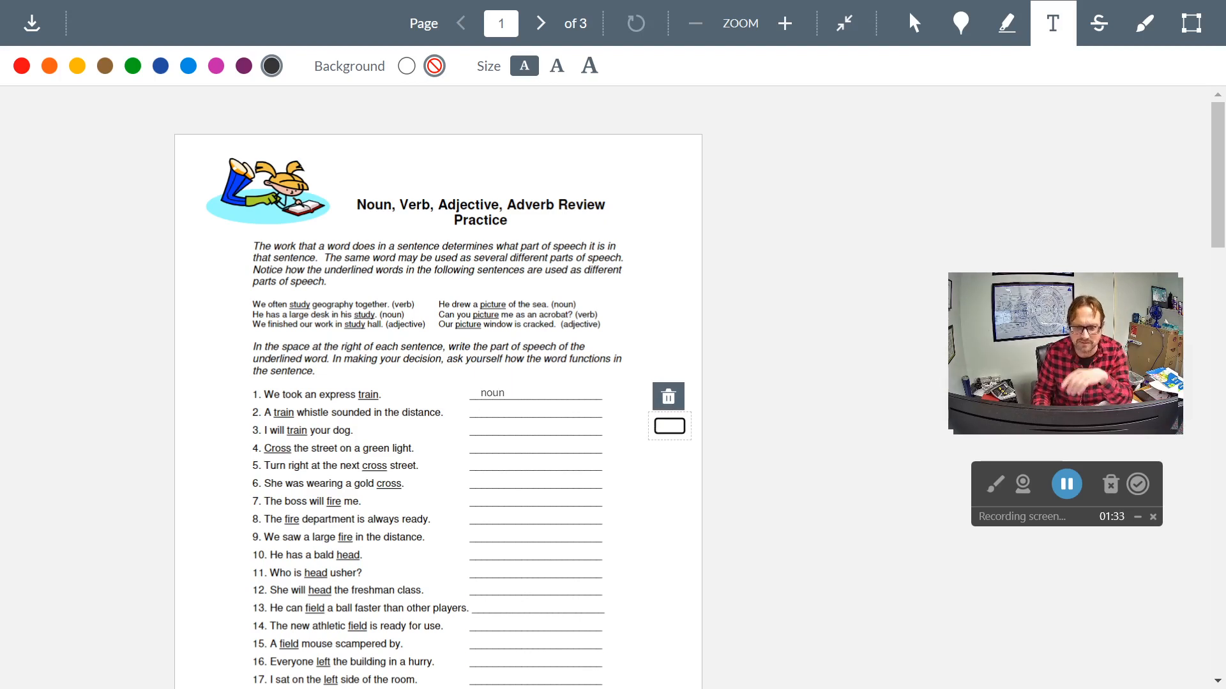
pyautogui.click(669, 401)
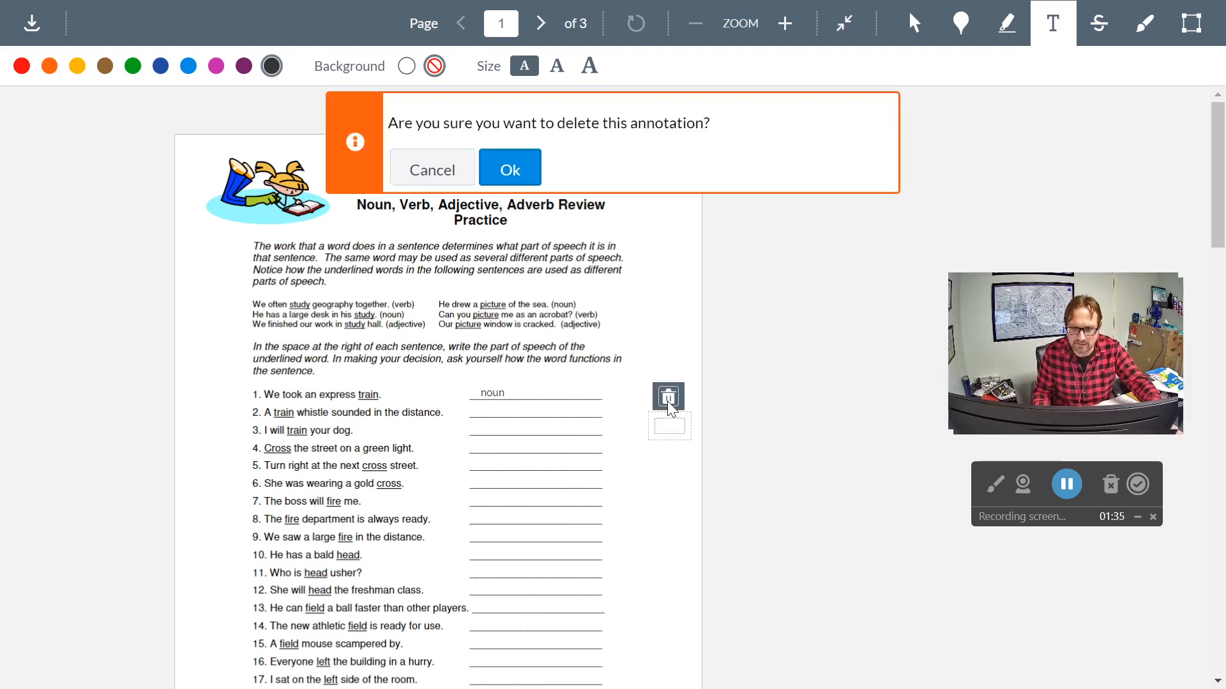
pyautogui.click(510, 170)
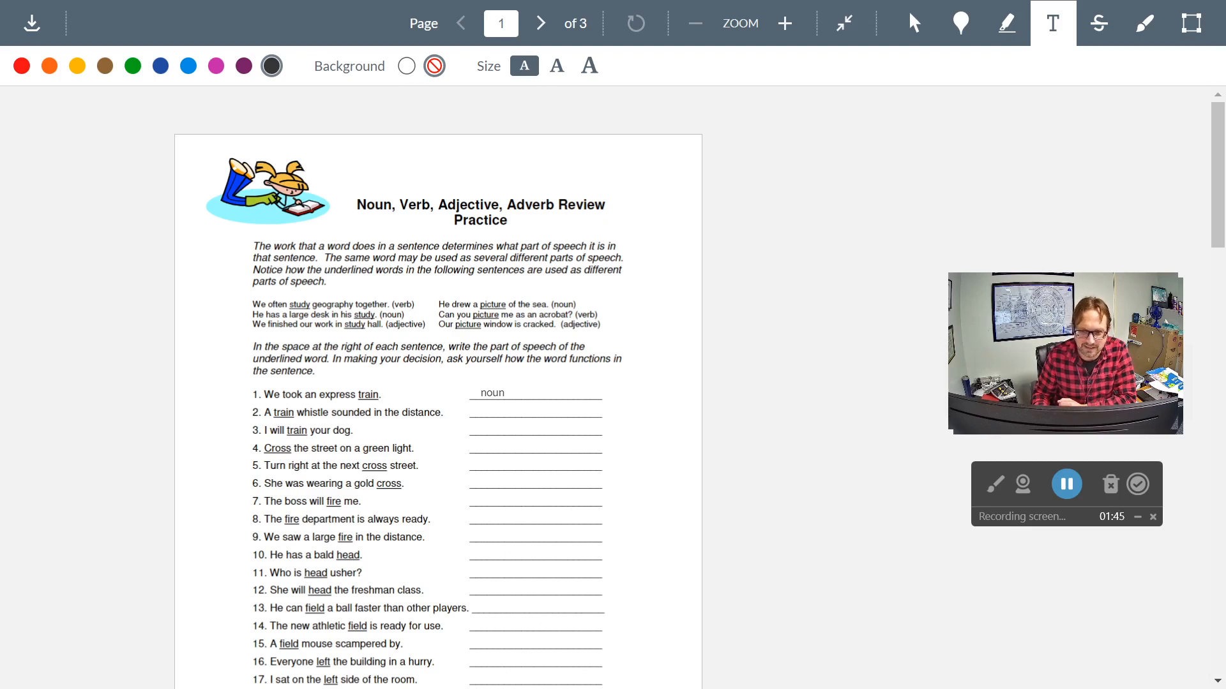
# - Add text annotations answering "adjective" for sentence 2 and "verb" for sentence 3 on their answer lines
pyautogui.click(536, 412)
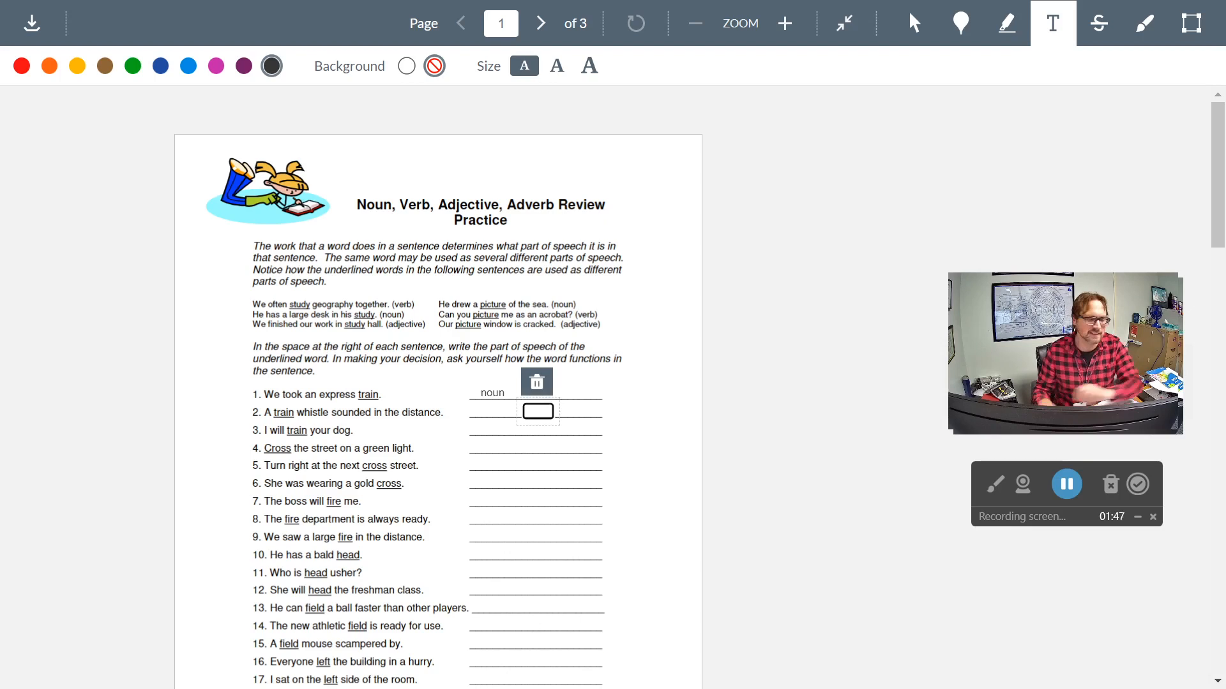
pyautogui.write('adjec')
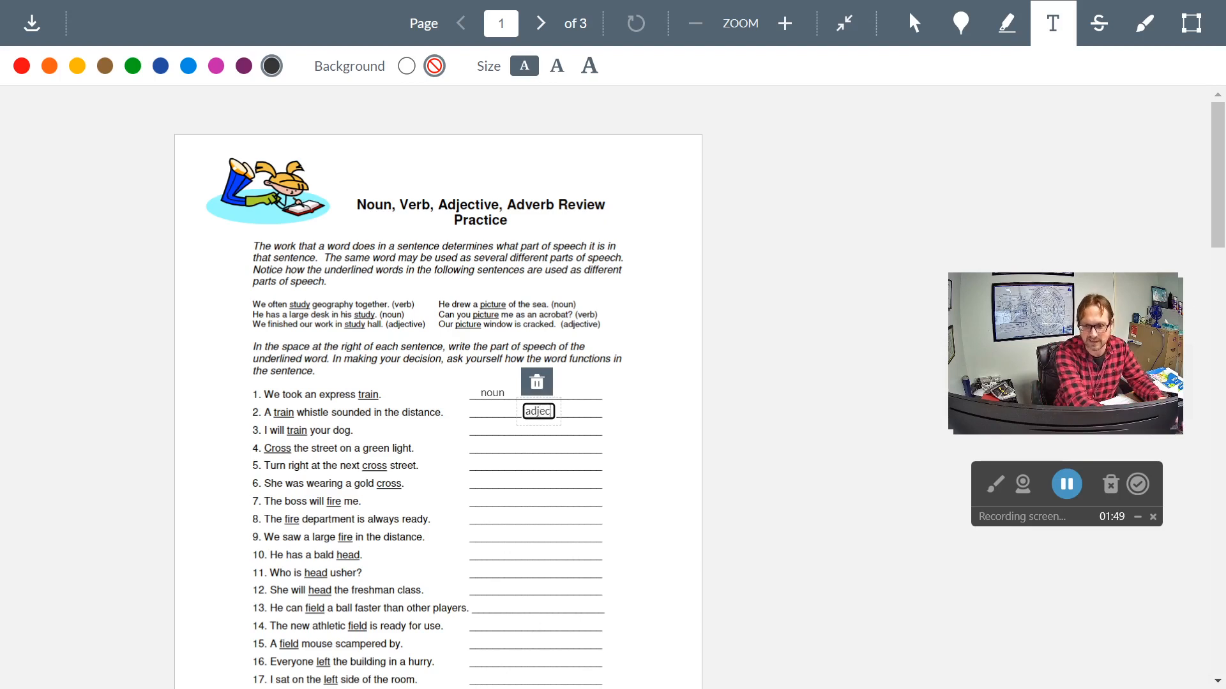
pyautogui.write('tive')
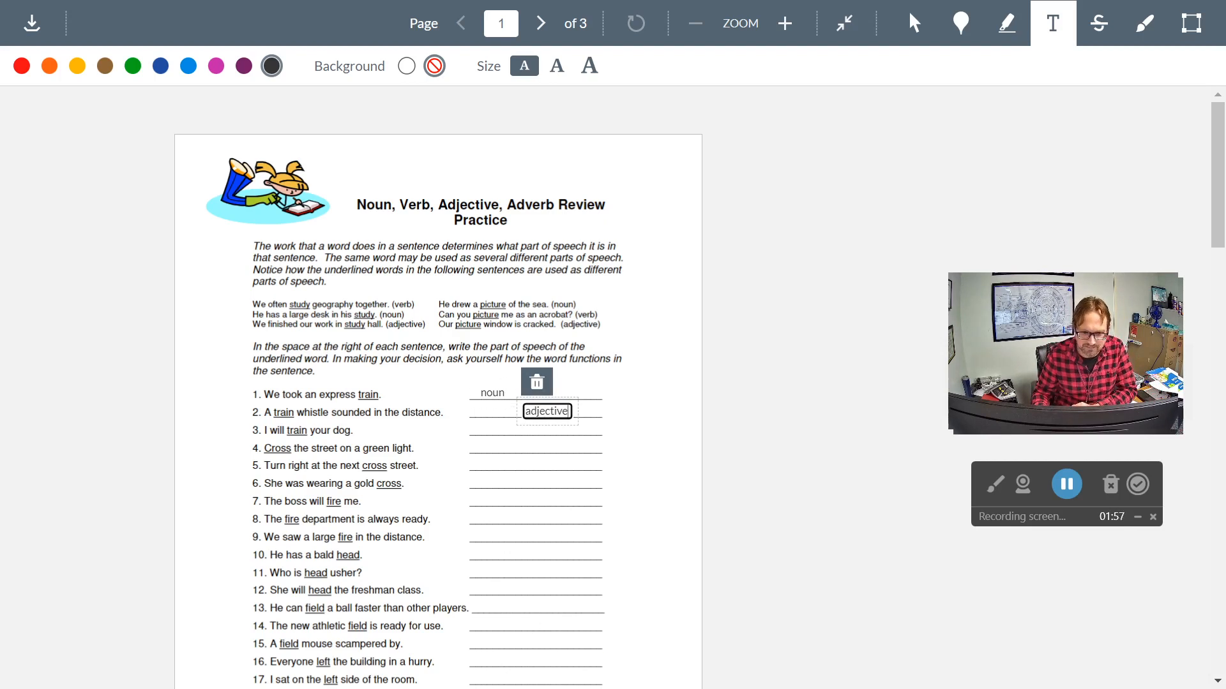
pyautogui.click(484, 431)
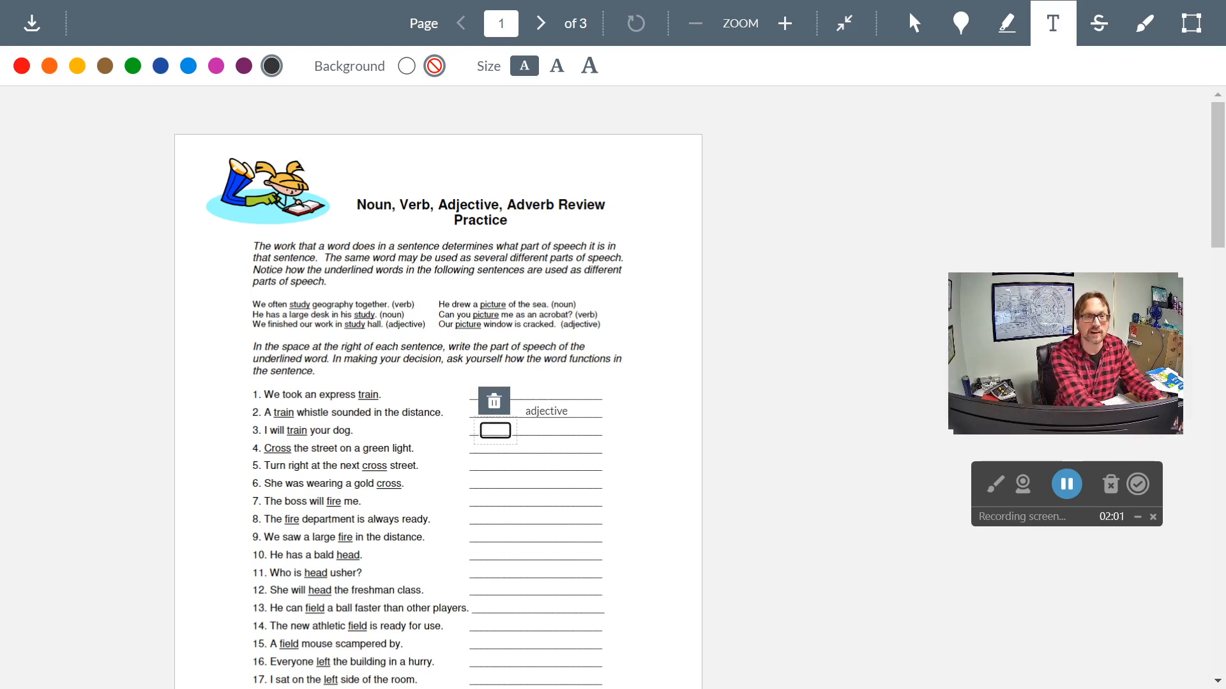
pyautogui.write('verb')
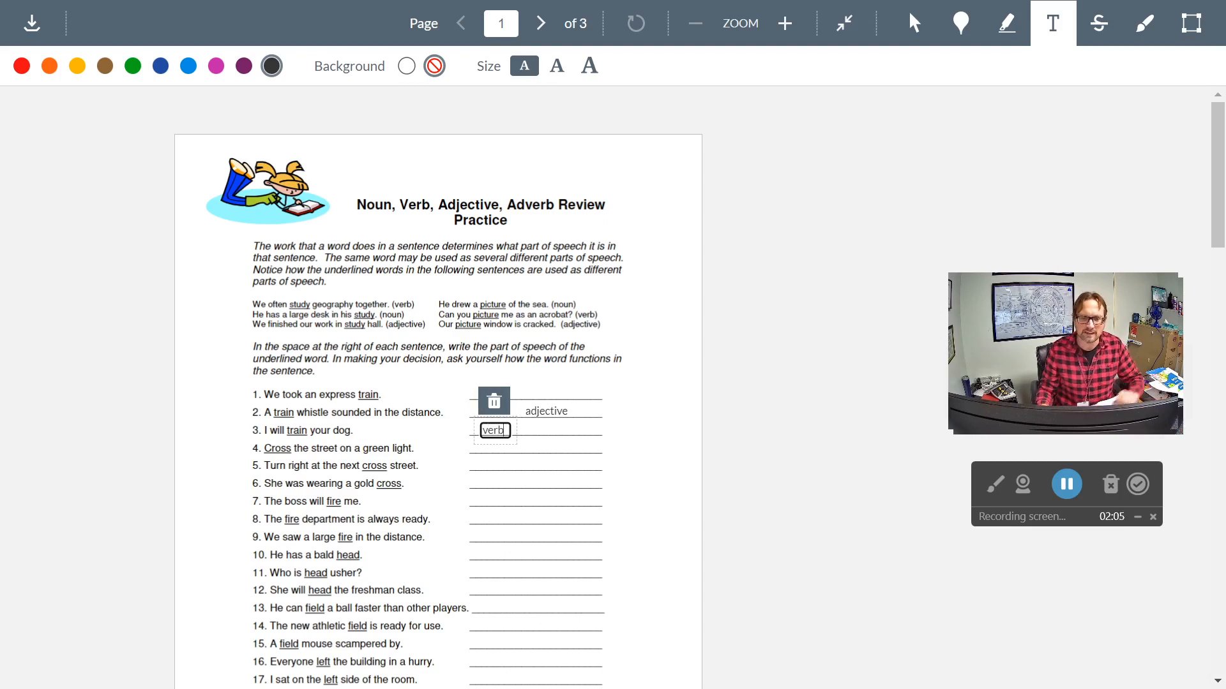
pyautogui.click(550, 447)
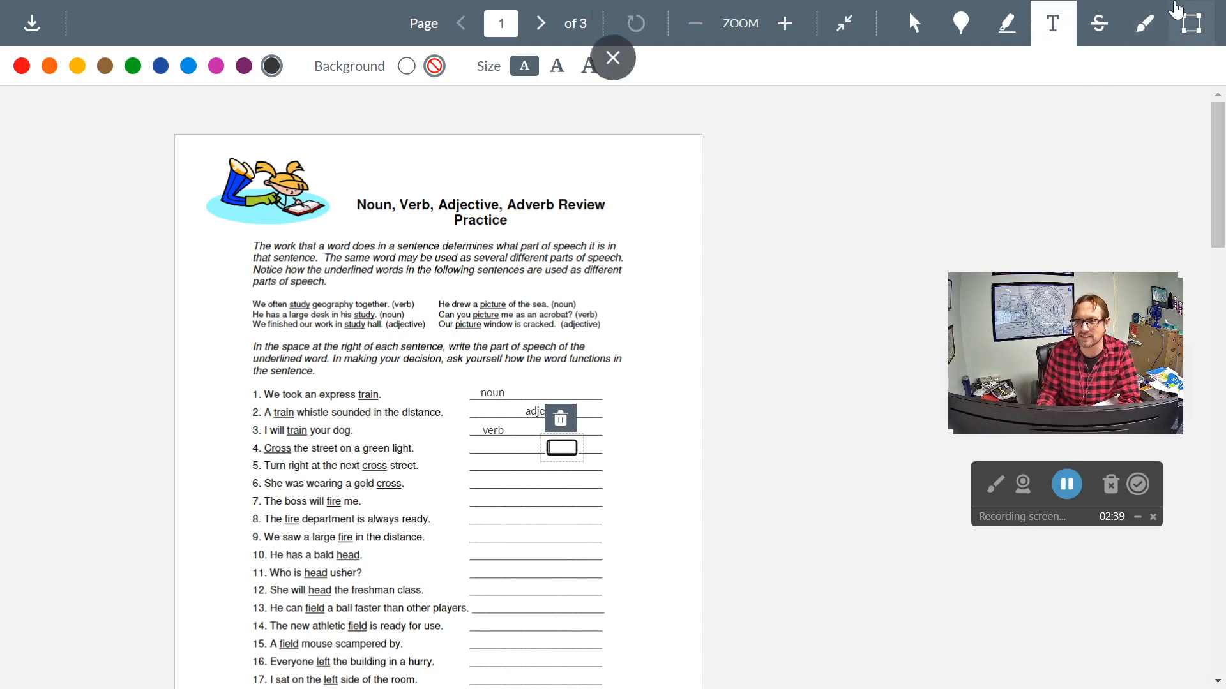
# - Draw a thin blue freehand curve in the margin beside page 1's introductory text and accept it
pyautogui.click(1144, 23)
pyautogui.moveTo(683, 246)
pyautogui.mouseDown()
pyautogui.moveTo(638, 278)
pyautogui.moveTo(646, 332)
pyautogui.mouseUp()
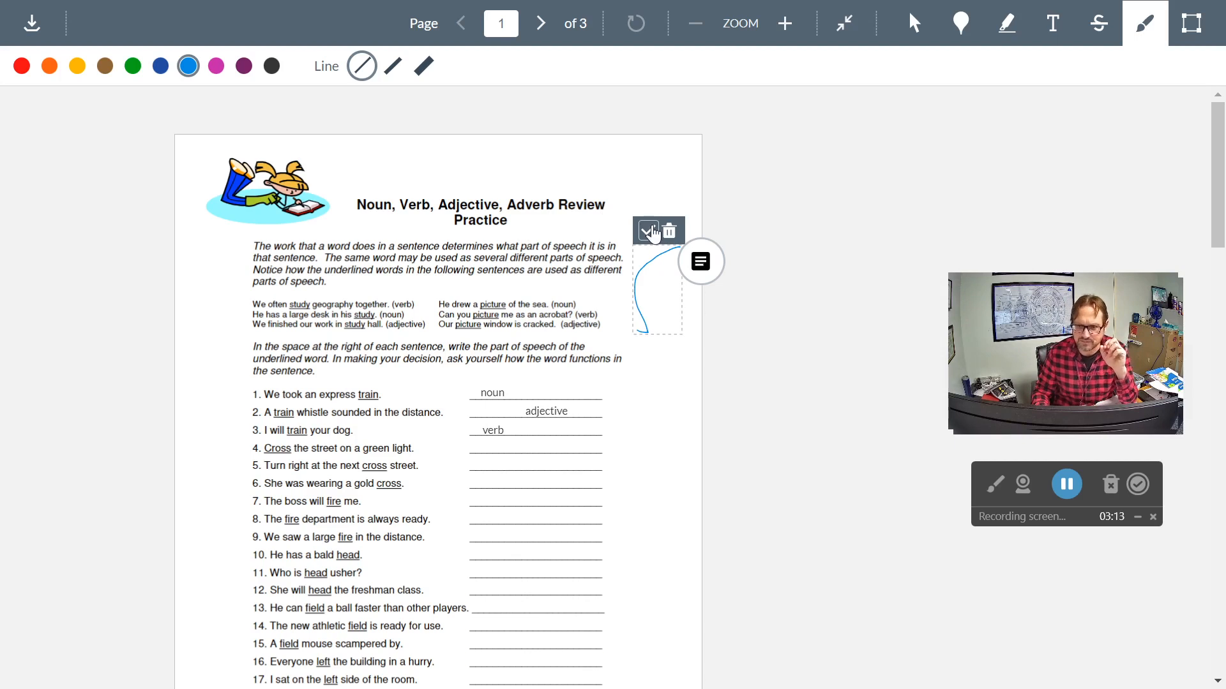
pyautogui.click(651, 234)
# - Add the text annotation "I will play basketball when I leave work." under item 1, "play as a verb", on page 2
pyautogui.scroll(-10, 492, 393)
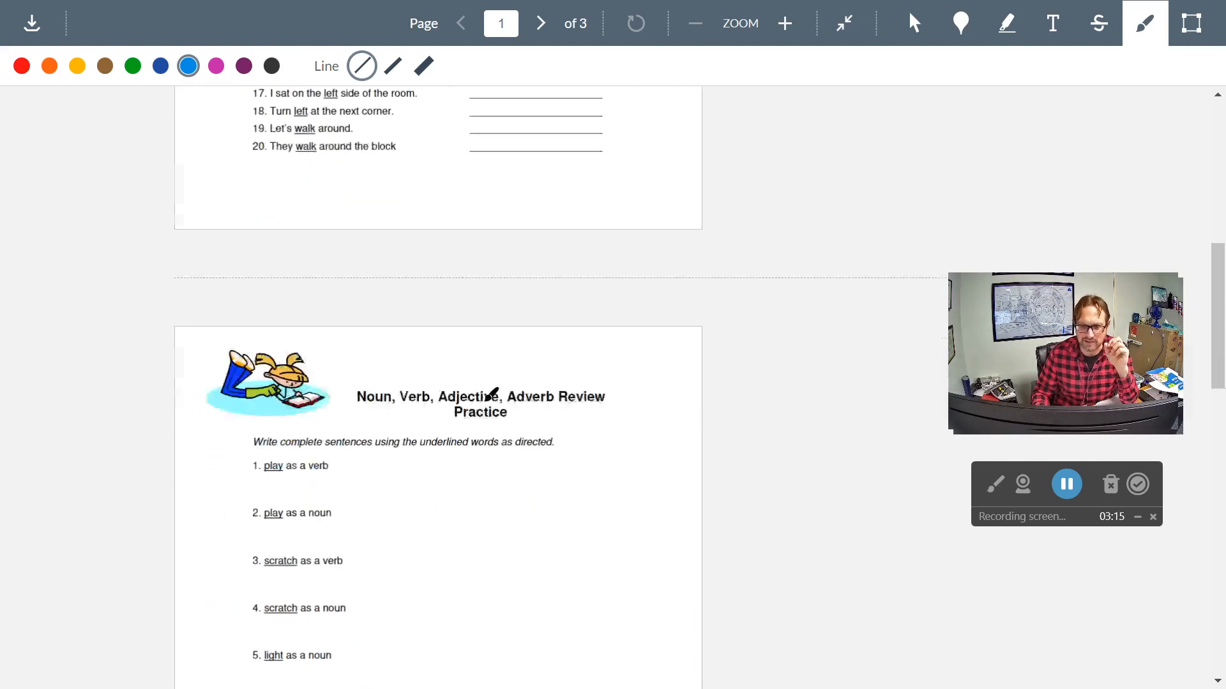
pyautogui.scroll(-15, 492, 393)
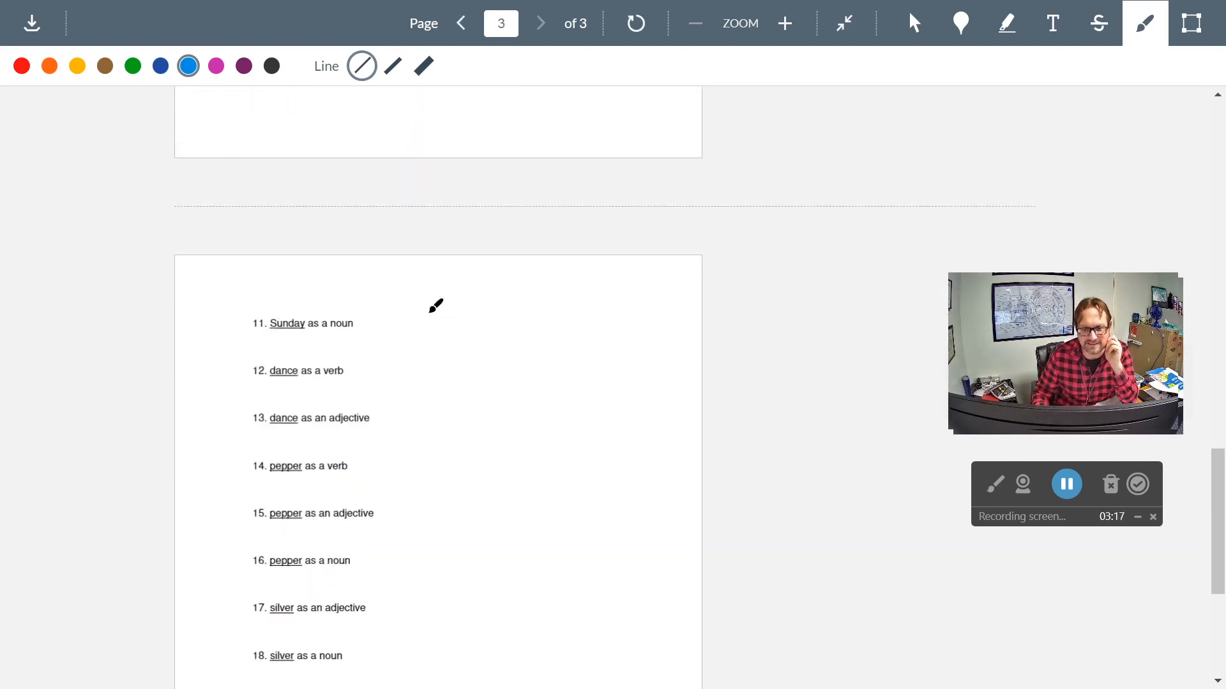
pyautogui.scroll(10, 435, 306)
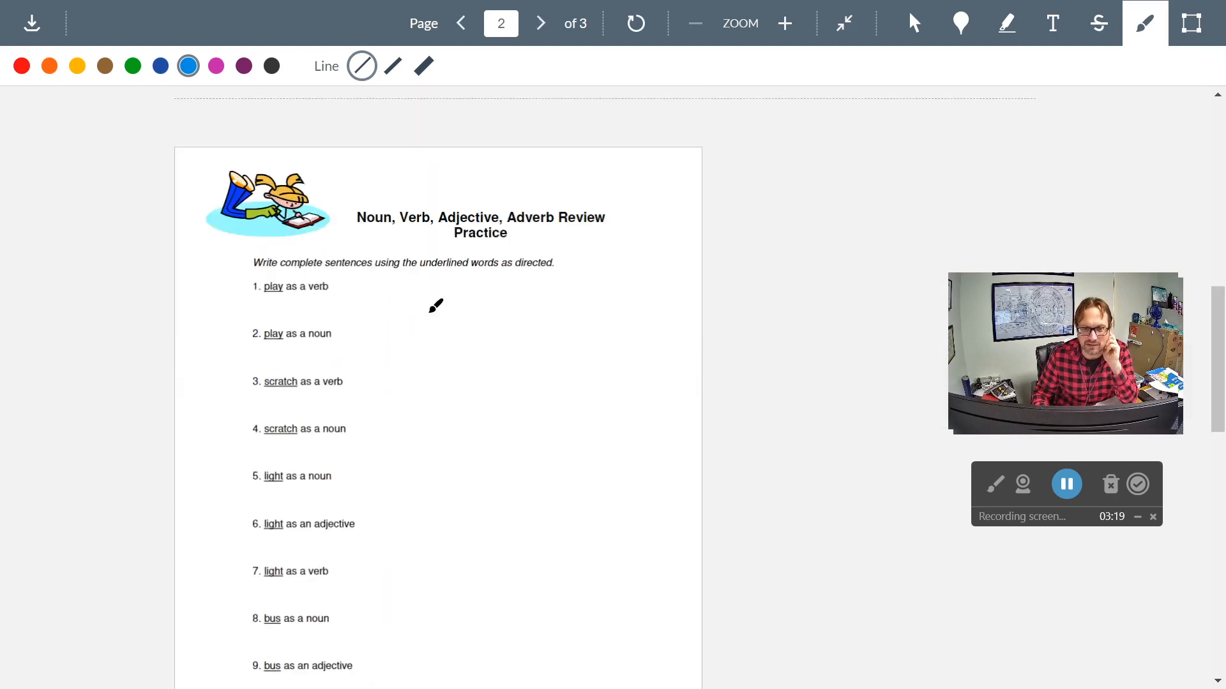
pyautogui.scroll(2, 436, 306)
pyautogui.click(1052, 23)
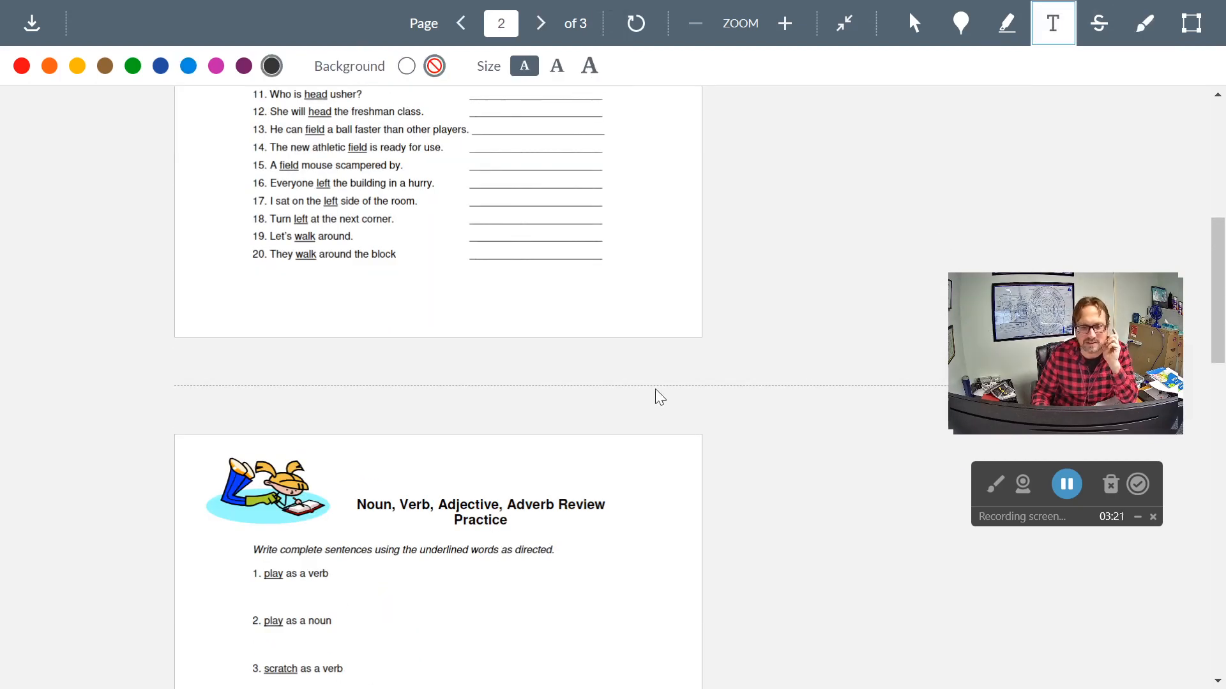
pyautogui.scroll(-3, 585, 415)
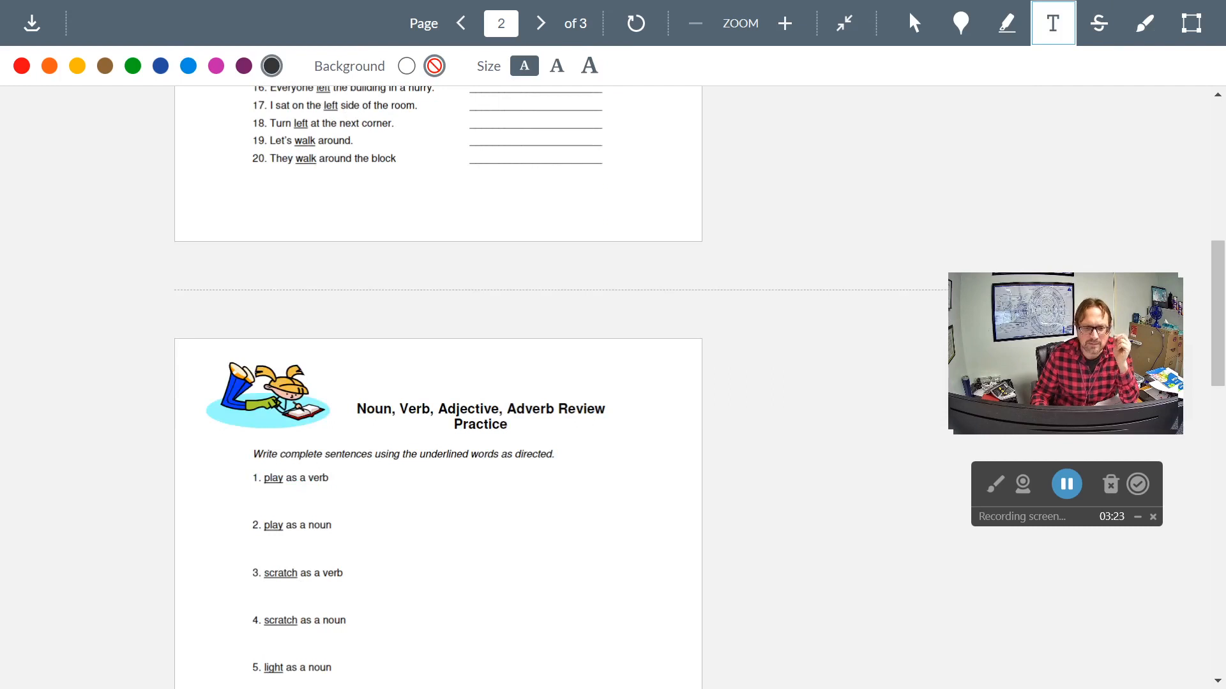
pyautogui.scroll(-3, 438, 383)
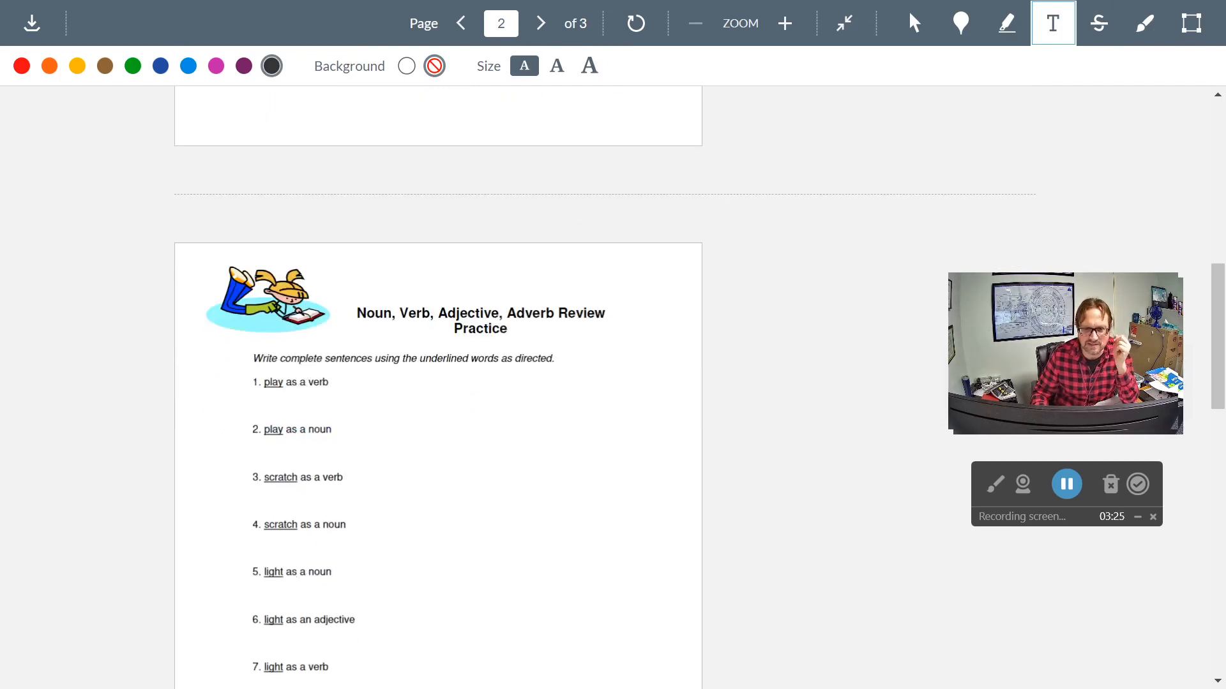
pyautogui.click(270, 411)
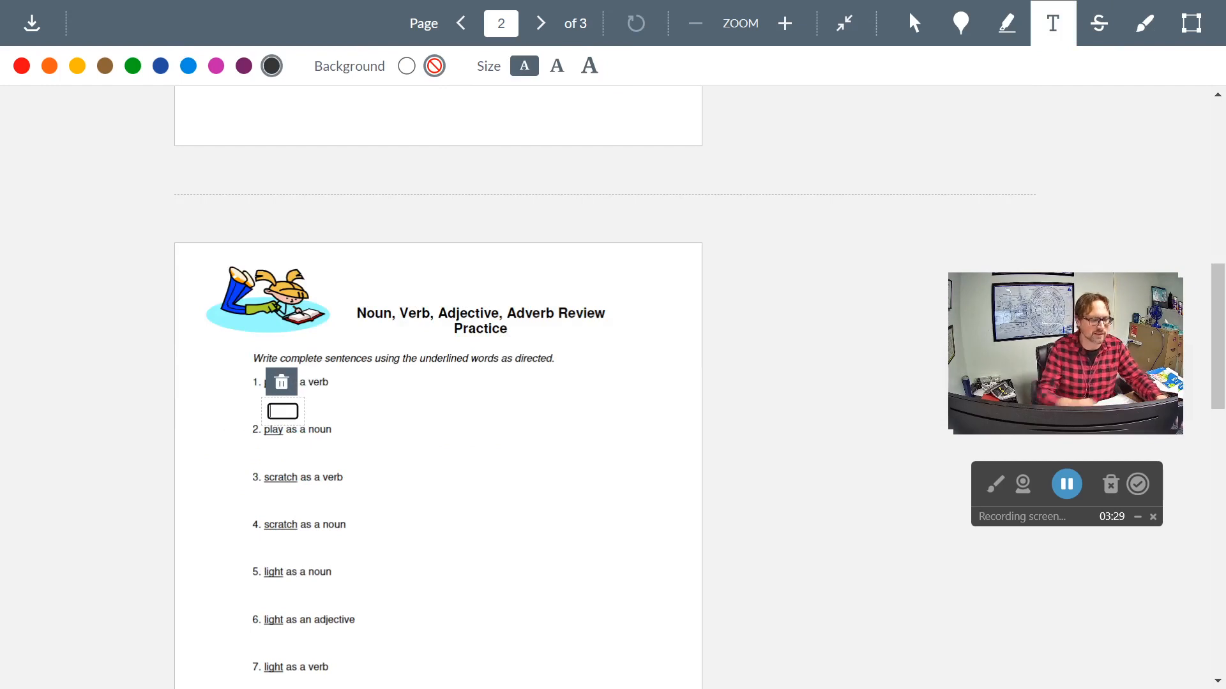
pyautogui.write('I wi')
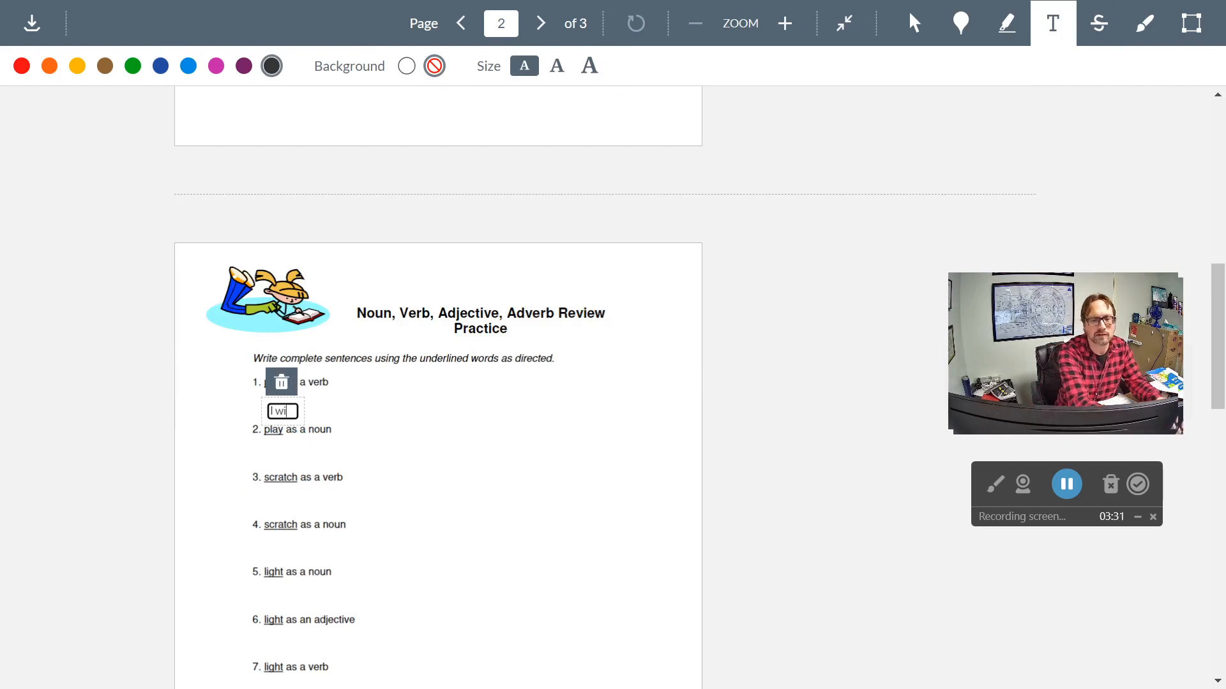
pyautogui.write('ll play baske')
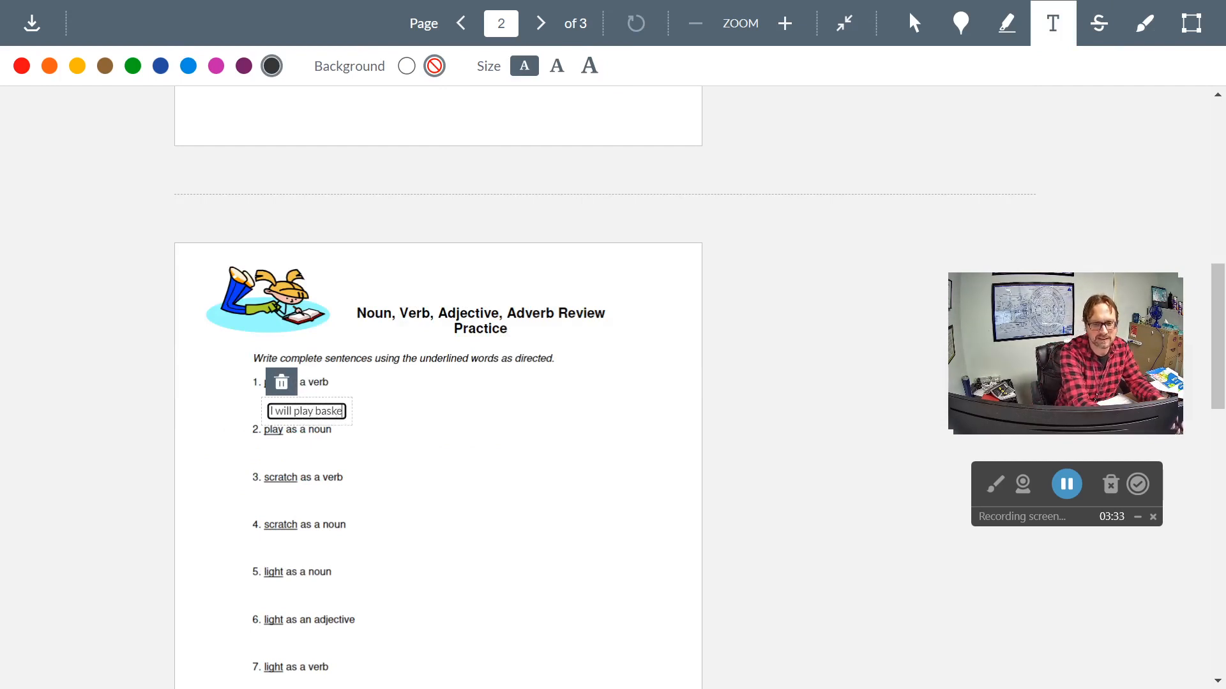
pyautogui.write('tball when I')
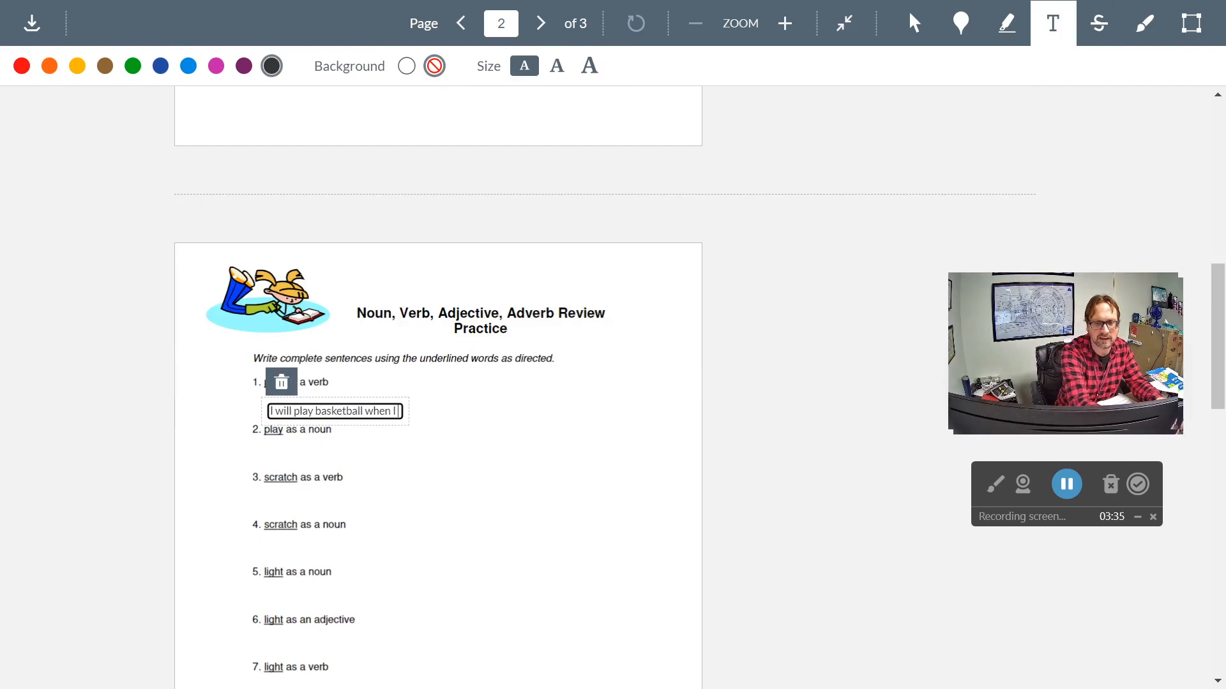
pyautogui.write(' leave work.')
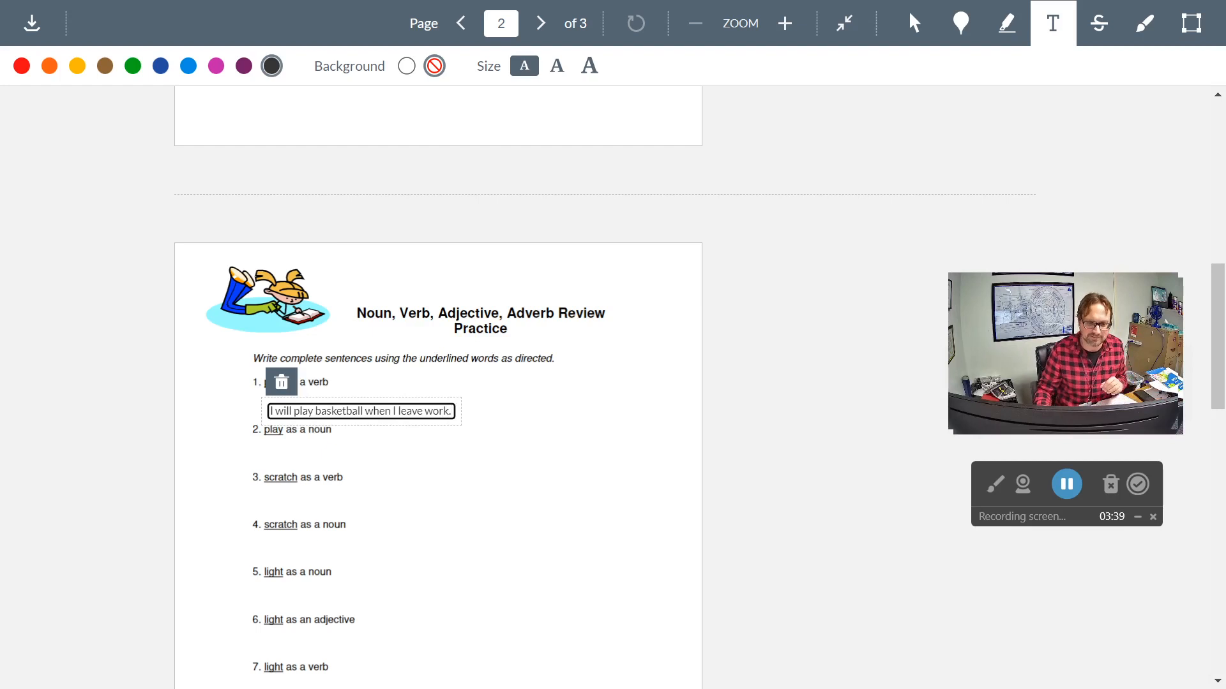
# - Add the text annotation "We saw the play at the theater." under item 2, "play as a noun", placed slightly further right
pyautogui.click(285, 456)
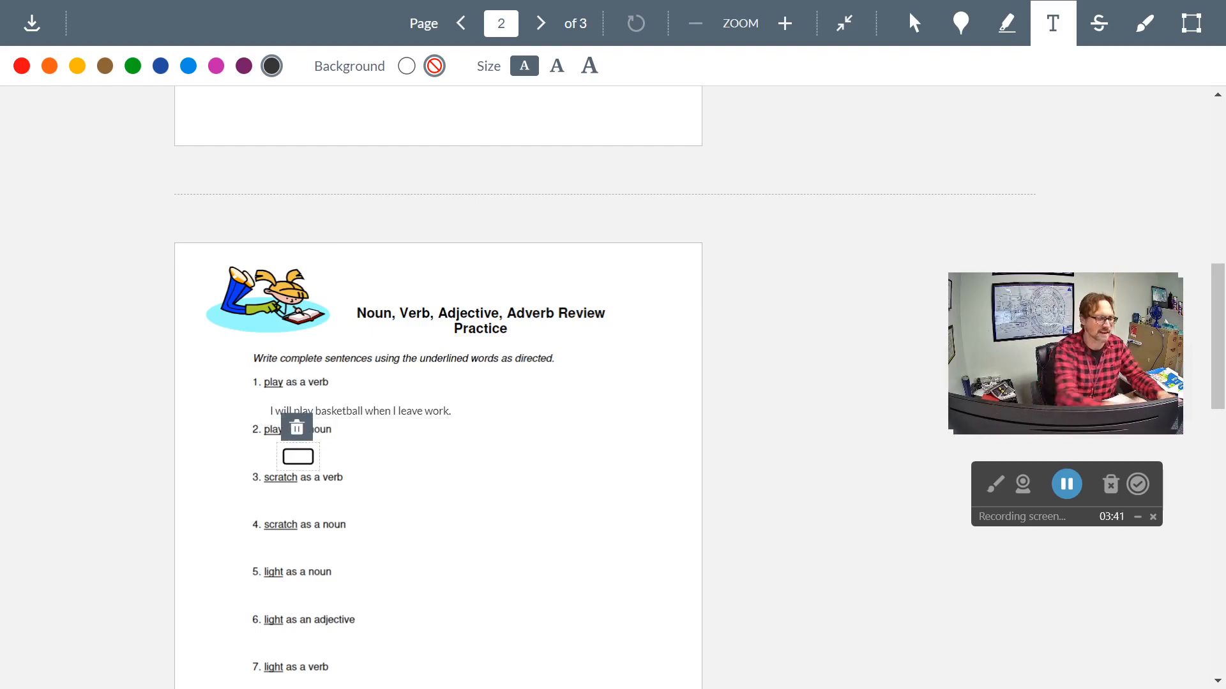
pyautogui.moveTo(285, 459); pyautogui.dragTo(330, 464)
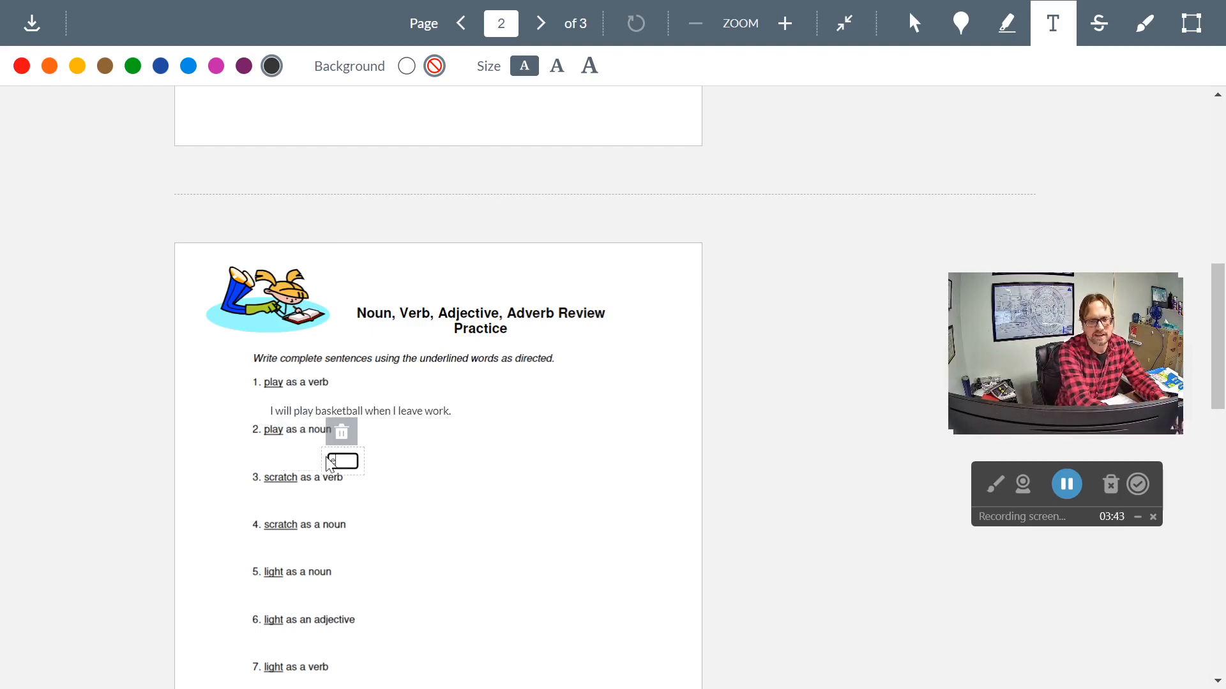
pyautogui.write('He saw the play at t')
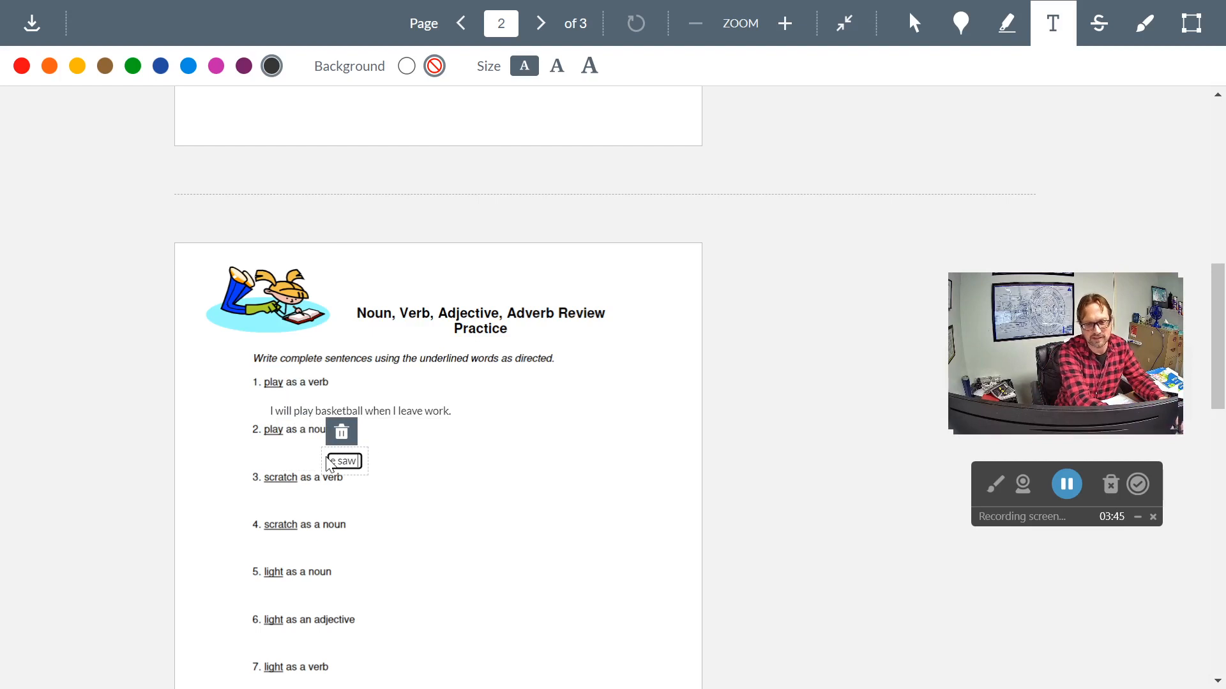
pyautogui.write('he theater.')
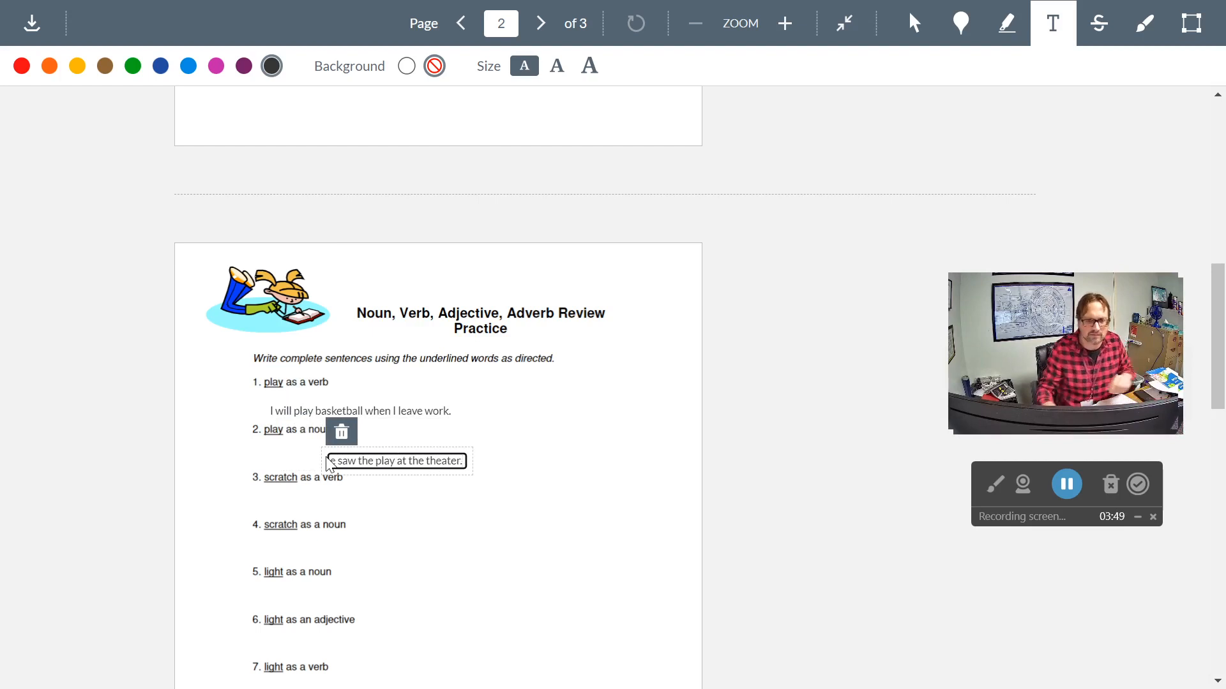
pyautogui.write('W')
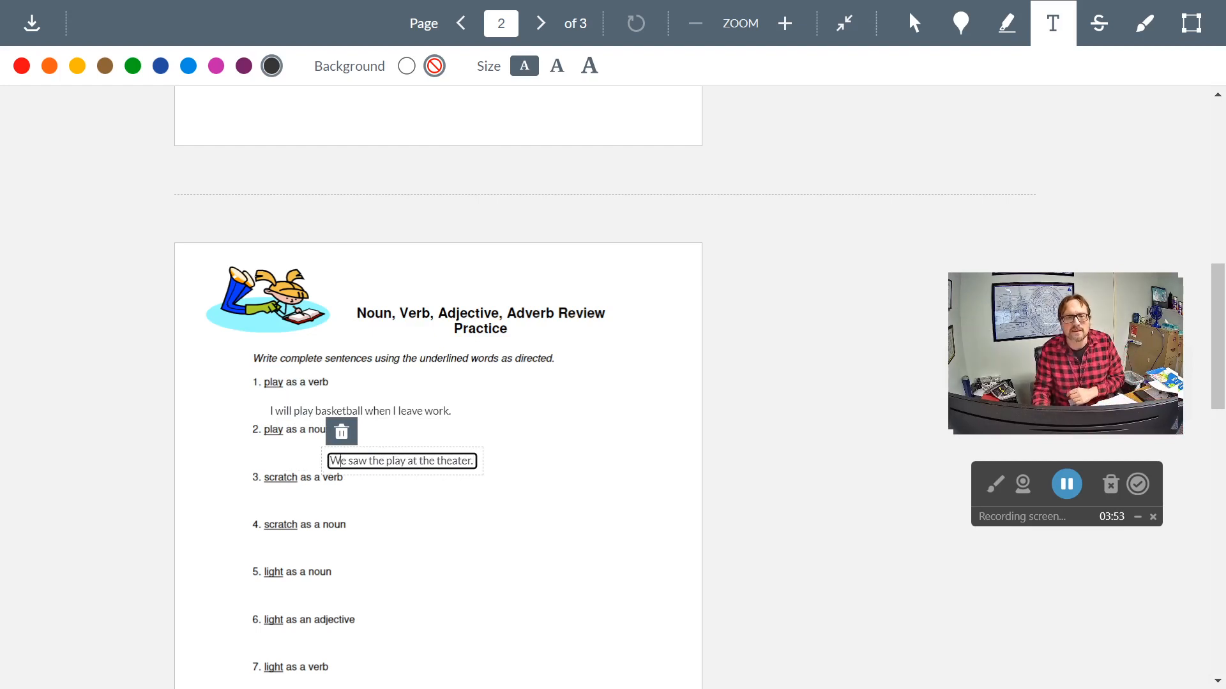
# - Open a text annotation under item 3, "scratch as a verb", and look through the remaining worksheet items down to item 21 on page 3
pyautogui.click(290, 506)
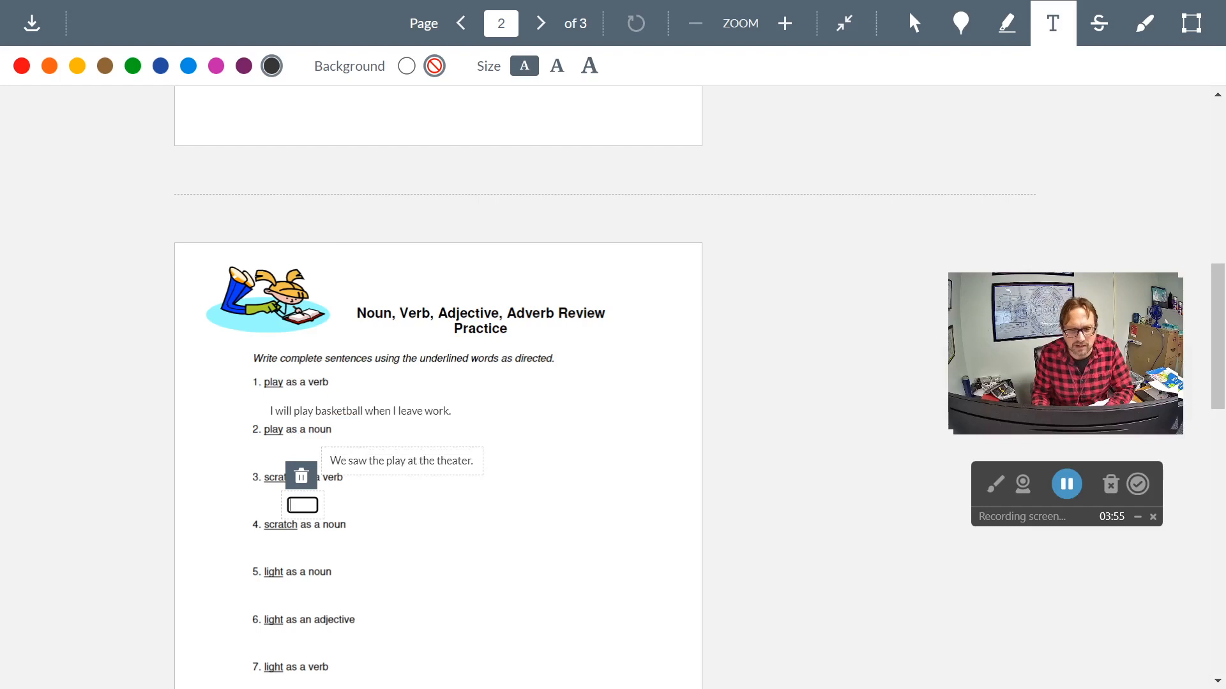
pyautogui.scroll(-12, 356, 437)
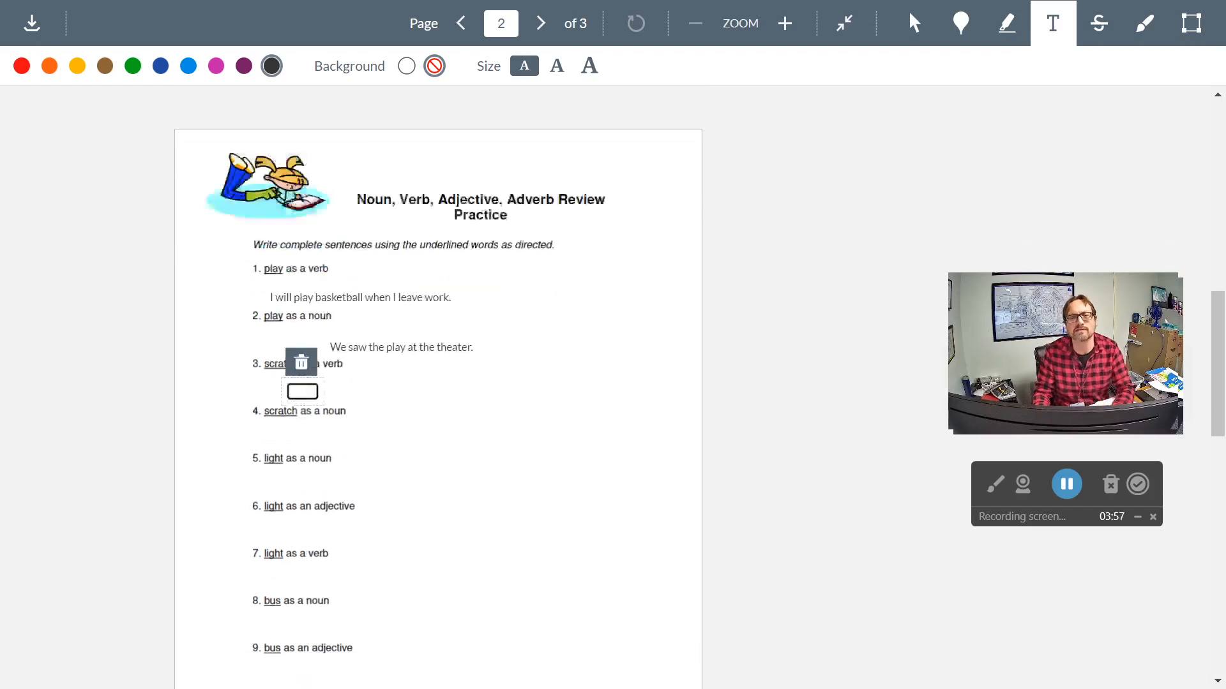
pyautogui.scroll(-5, 438, 383)
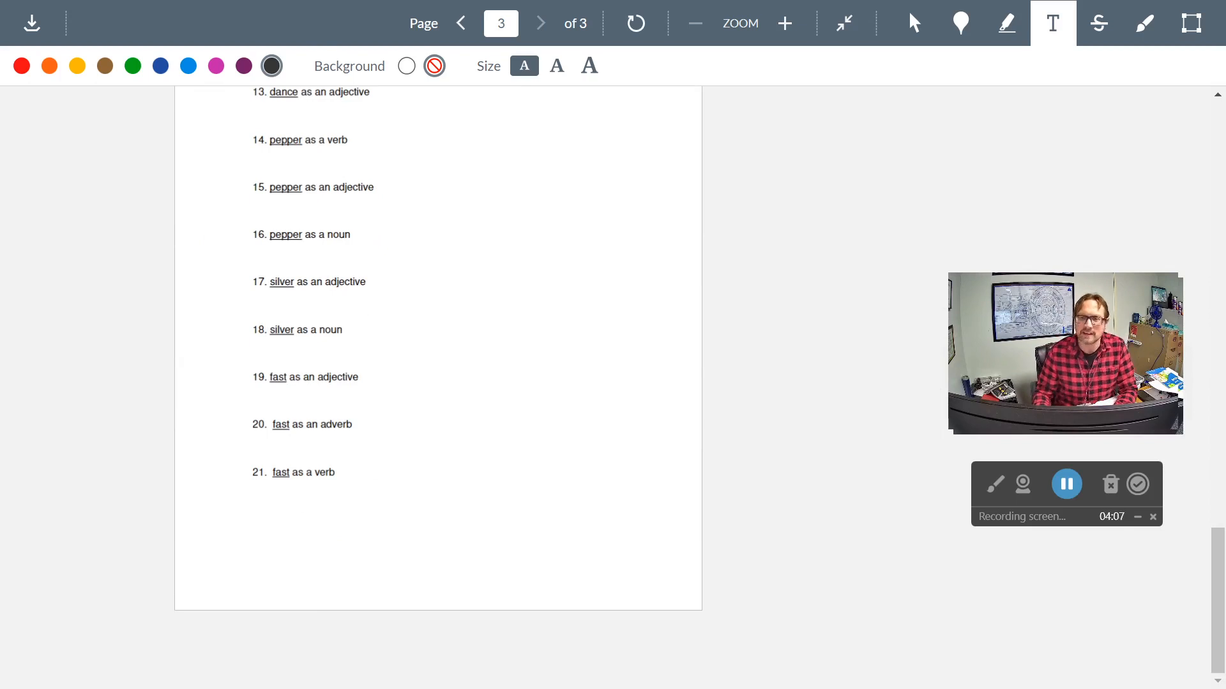
pyautogui.scroll(3, 753, 203)
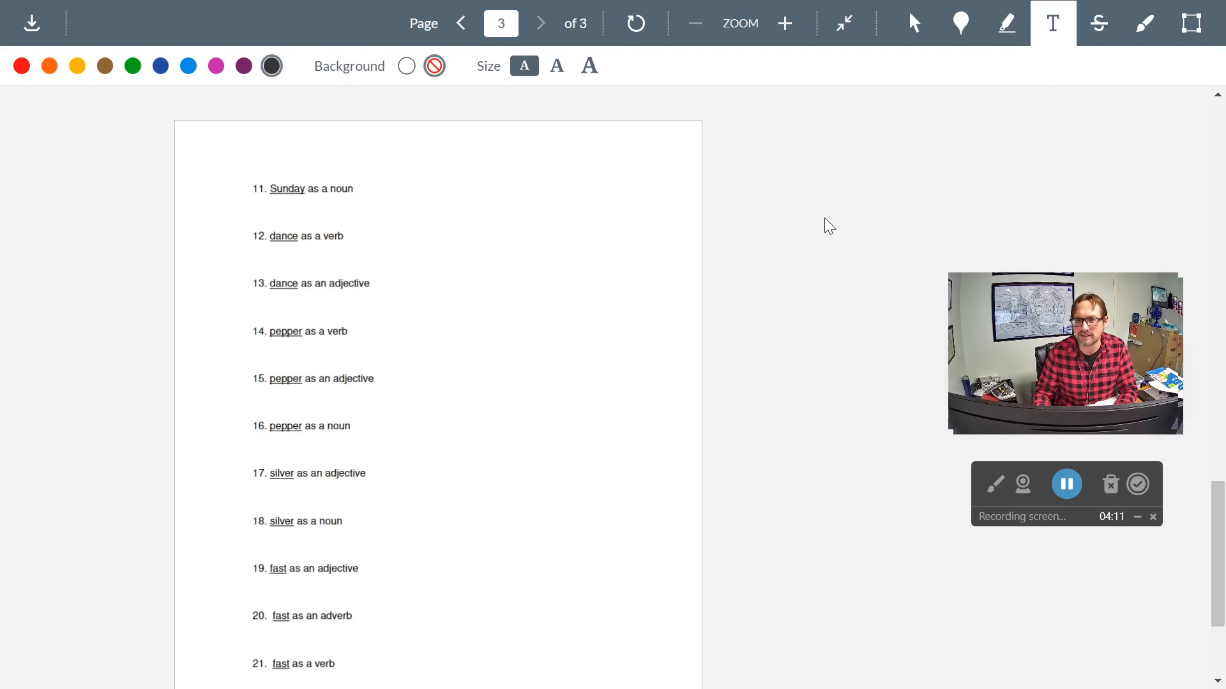
pyautogui.scroll(-1, 820, 251)
pyautogui.scroll(-3, 821, 251)
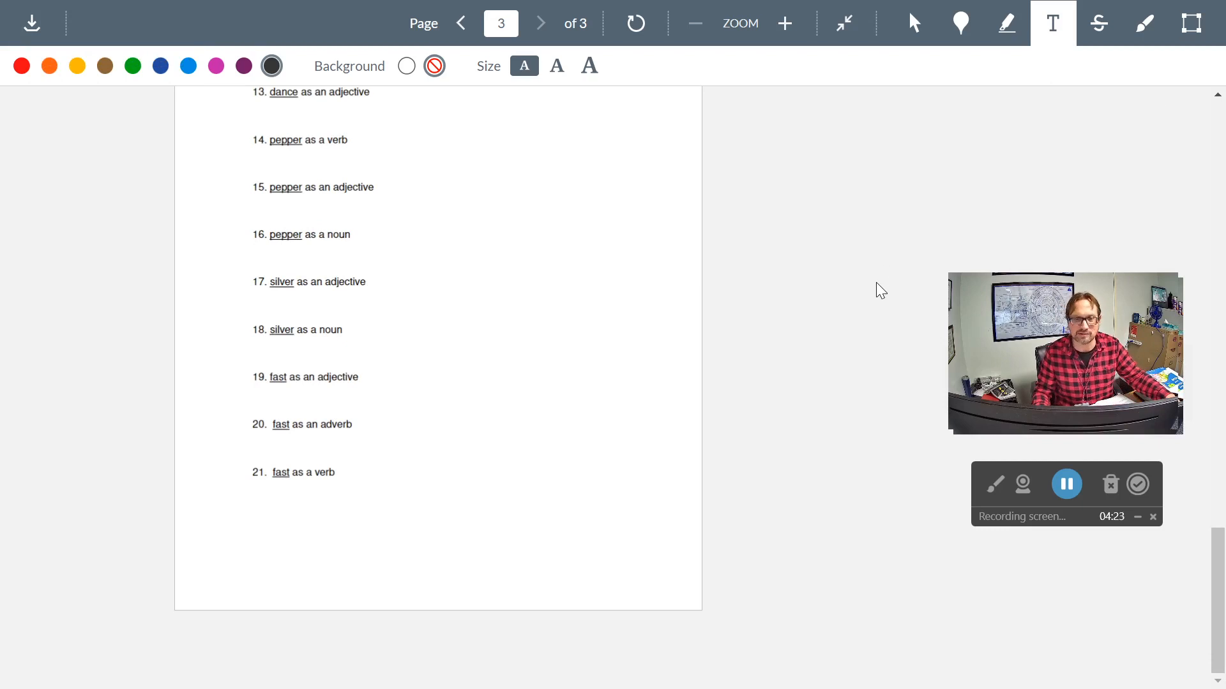
# - Exit the worksheet's full-screen view and download the annotated PDF
pyautogui.press('Escape')
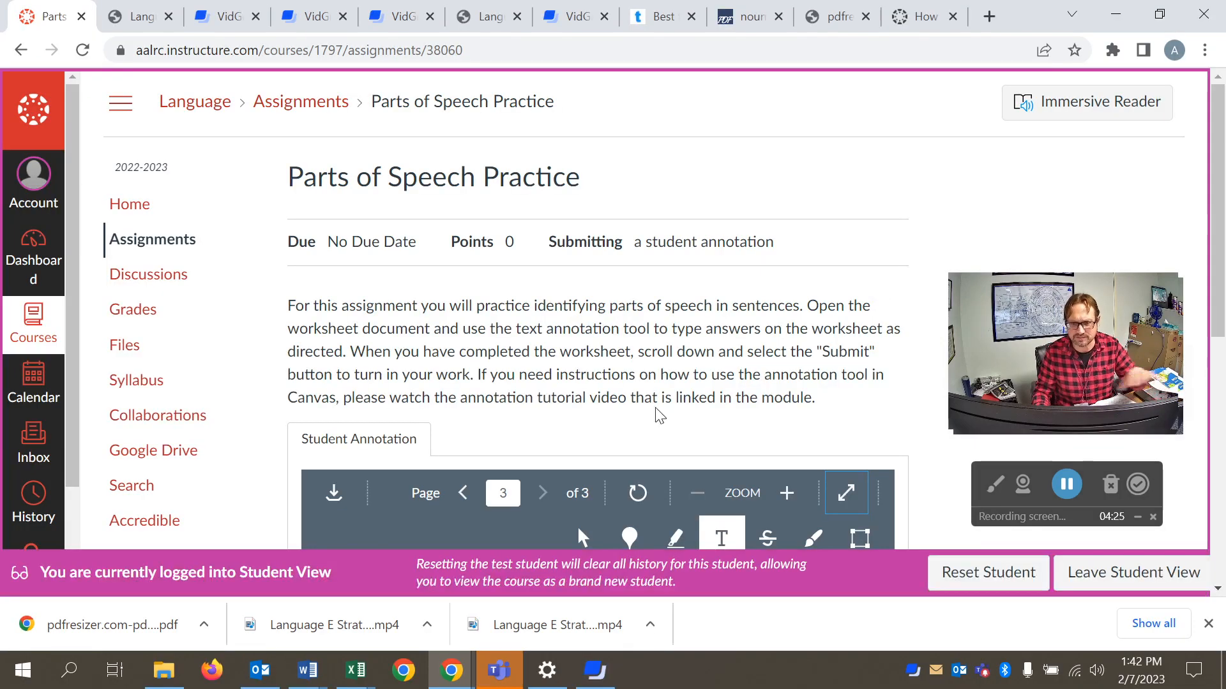
pyautogui.scroll(-5, 939, 396)
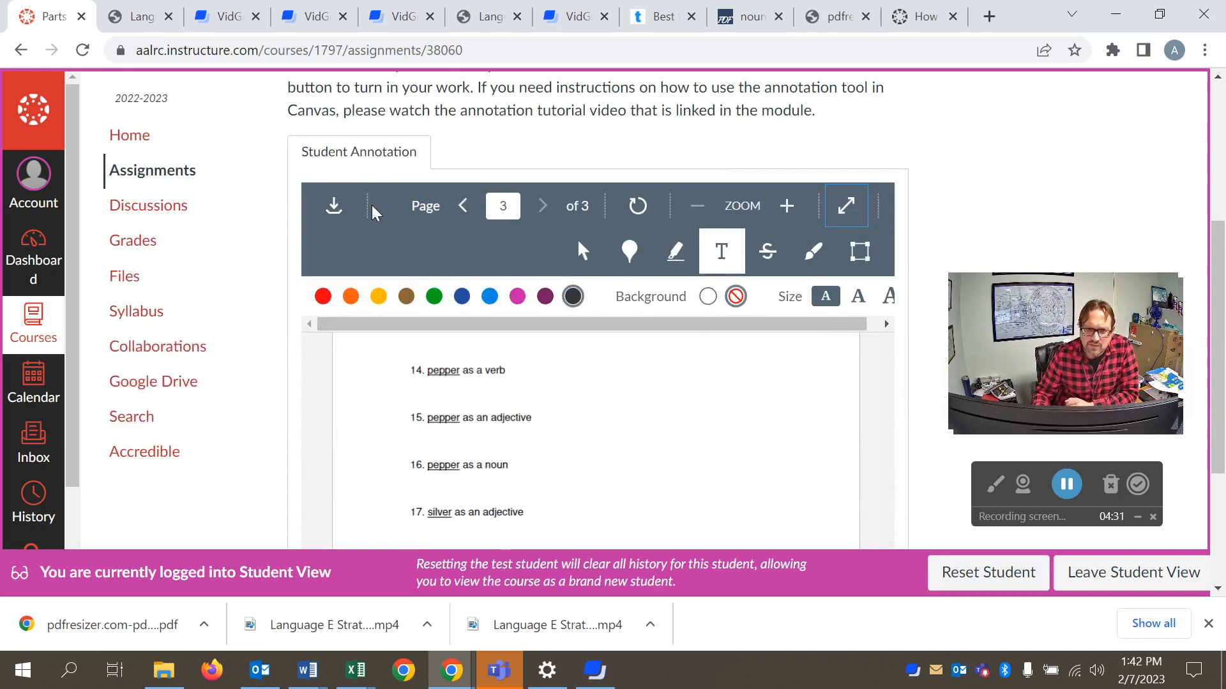
pyautogui.click(334, 211)
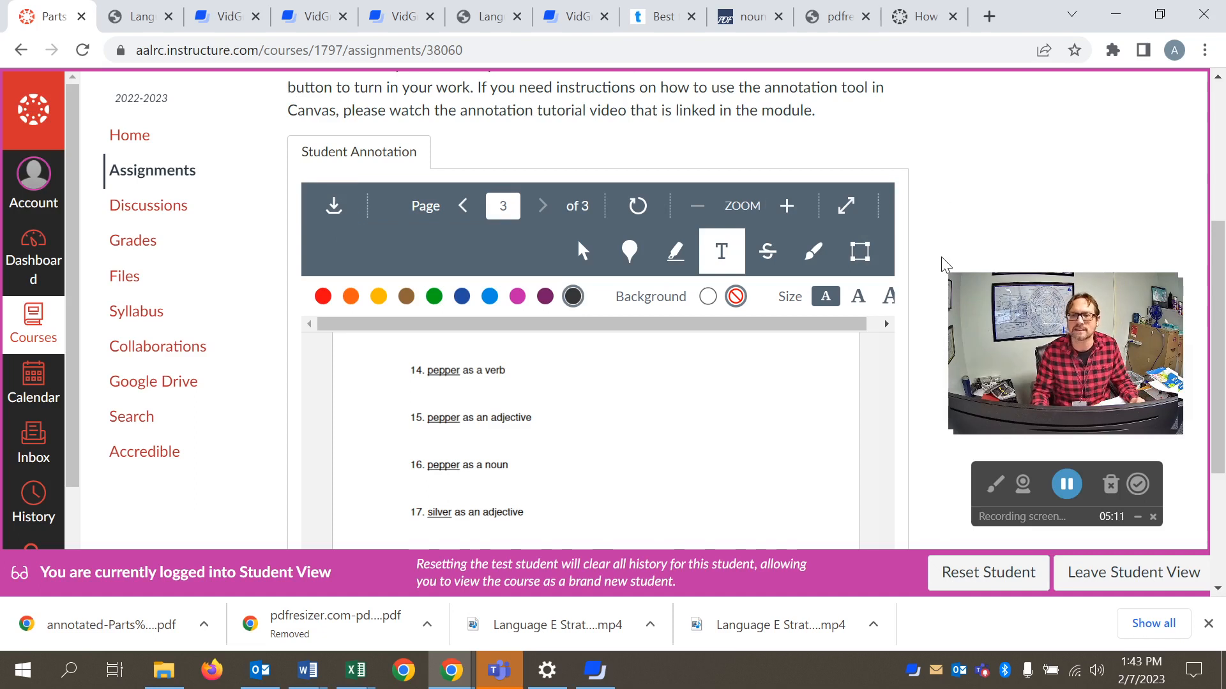
# - Submit the annotated Parts of Speech Practice assignment and leave Student View
pyautogui.scroll(-3, 942, 259)
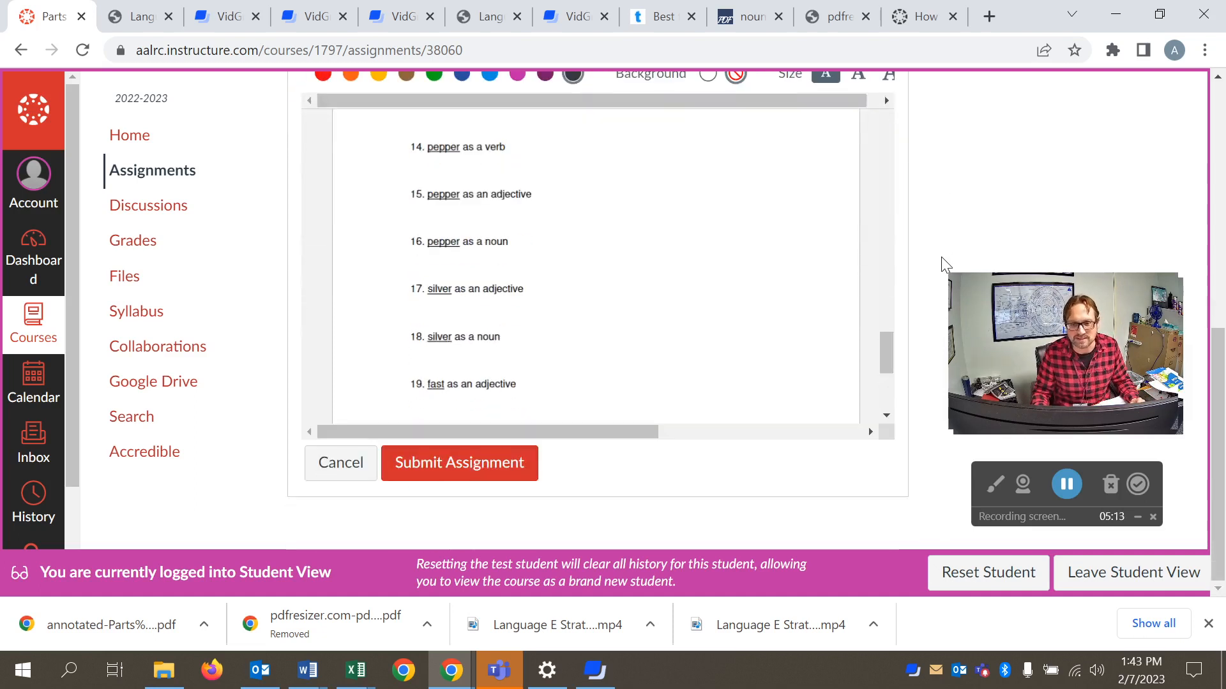
pyautogui.scroll(2, 941, 257)
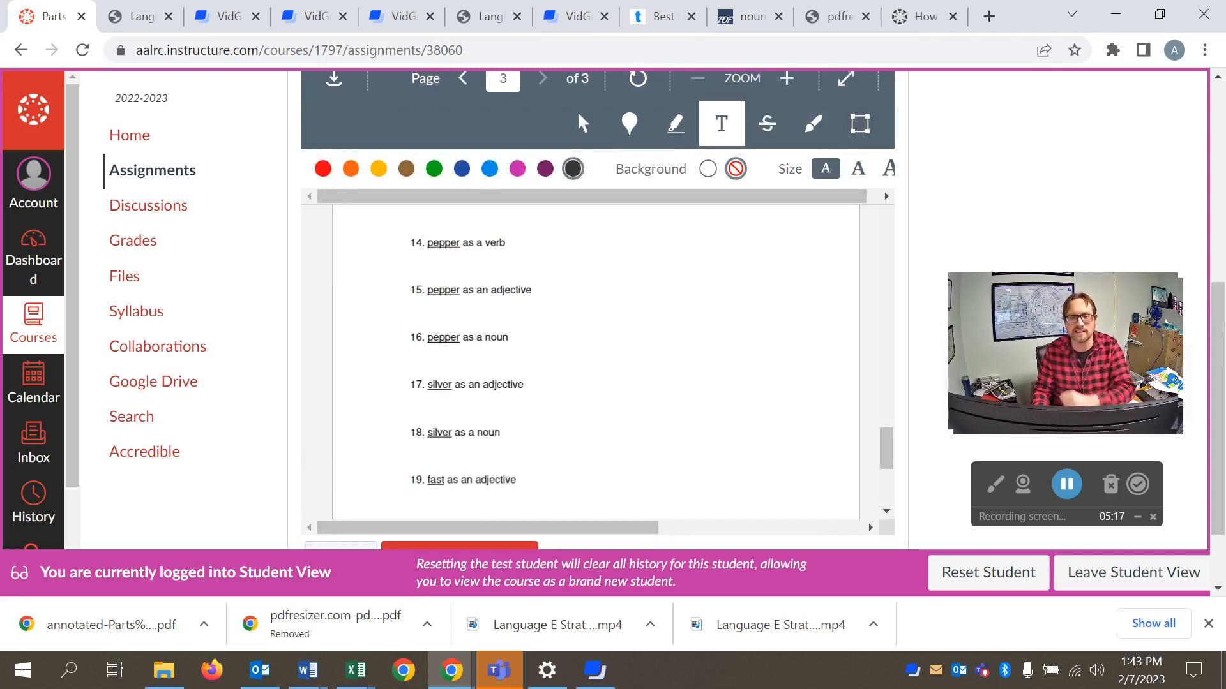
pyautogui.scroll(-2, 593, 358)
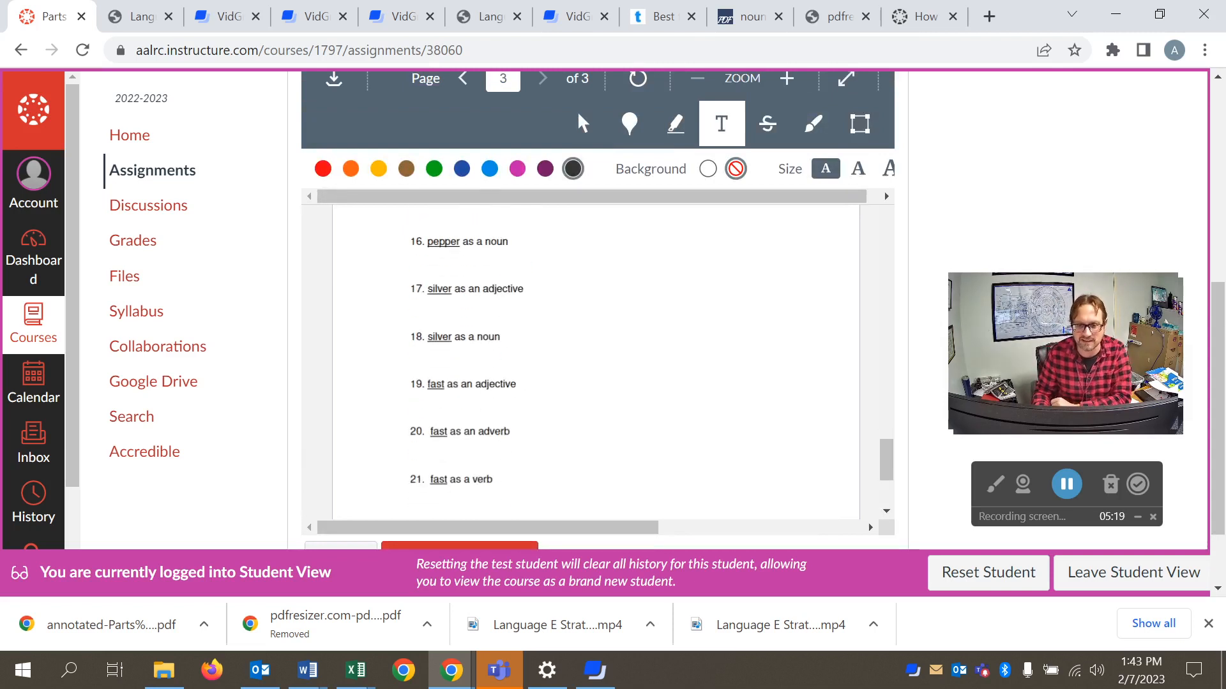
pyautogui.scroll(-2, 926, 374)
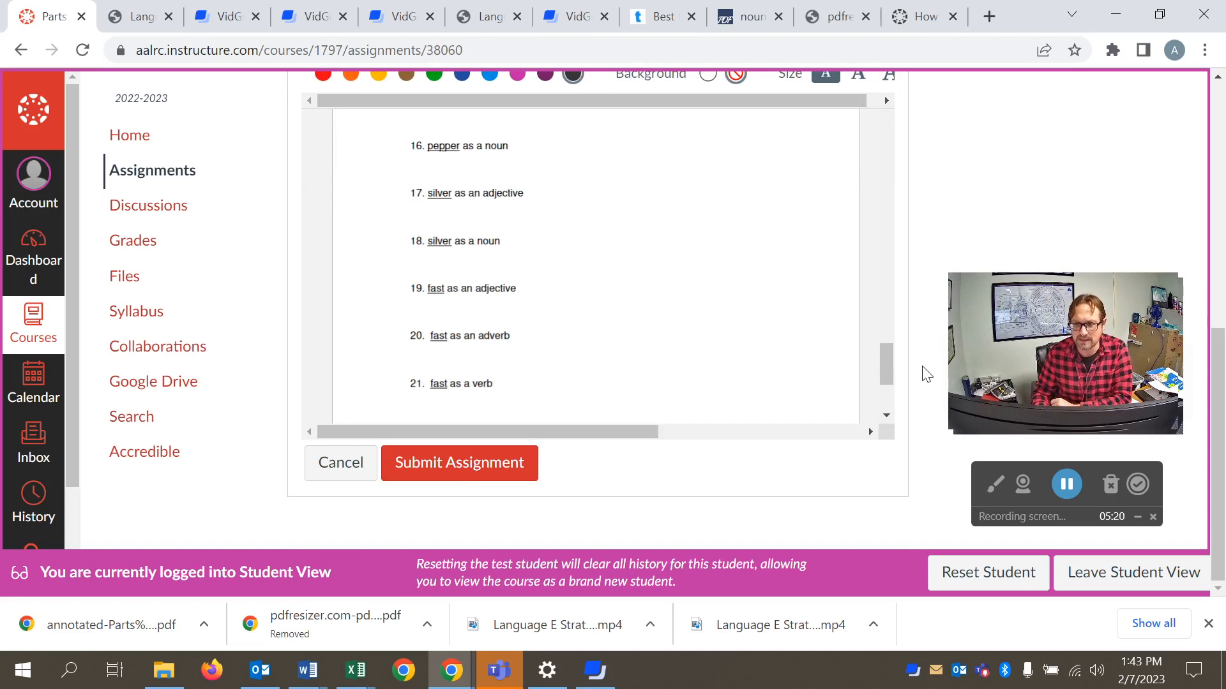
pyautogui.click(457, 467)
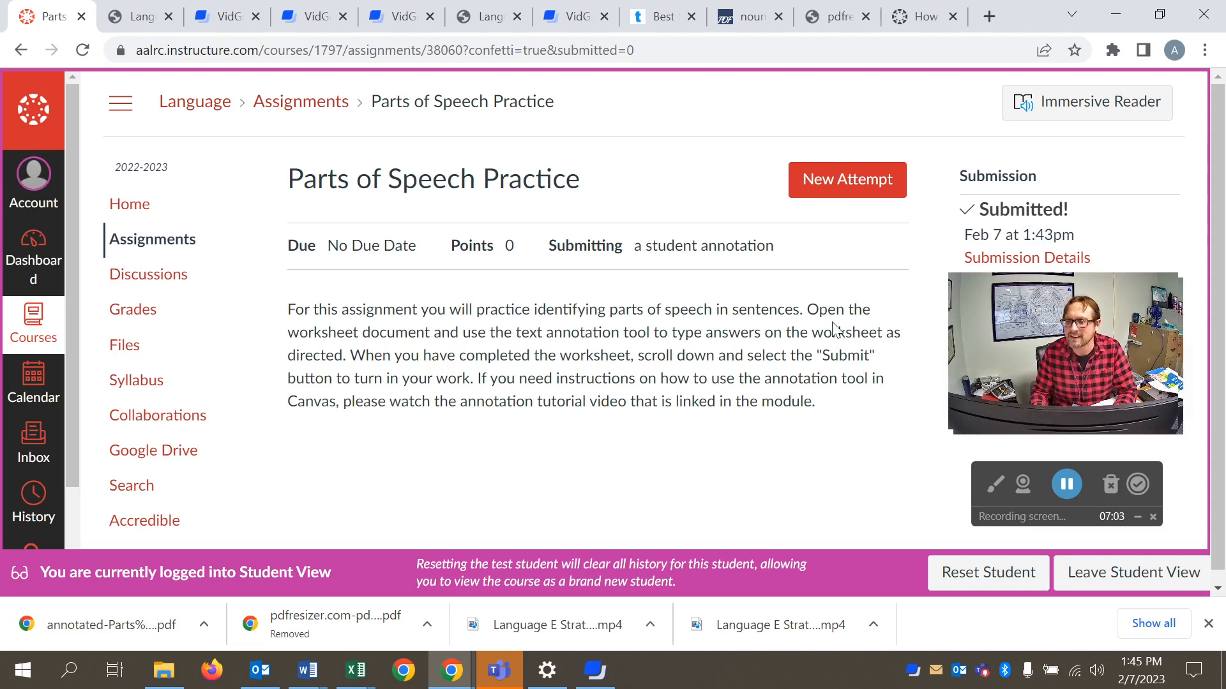
pyautogui.click(1112, 586)
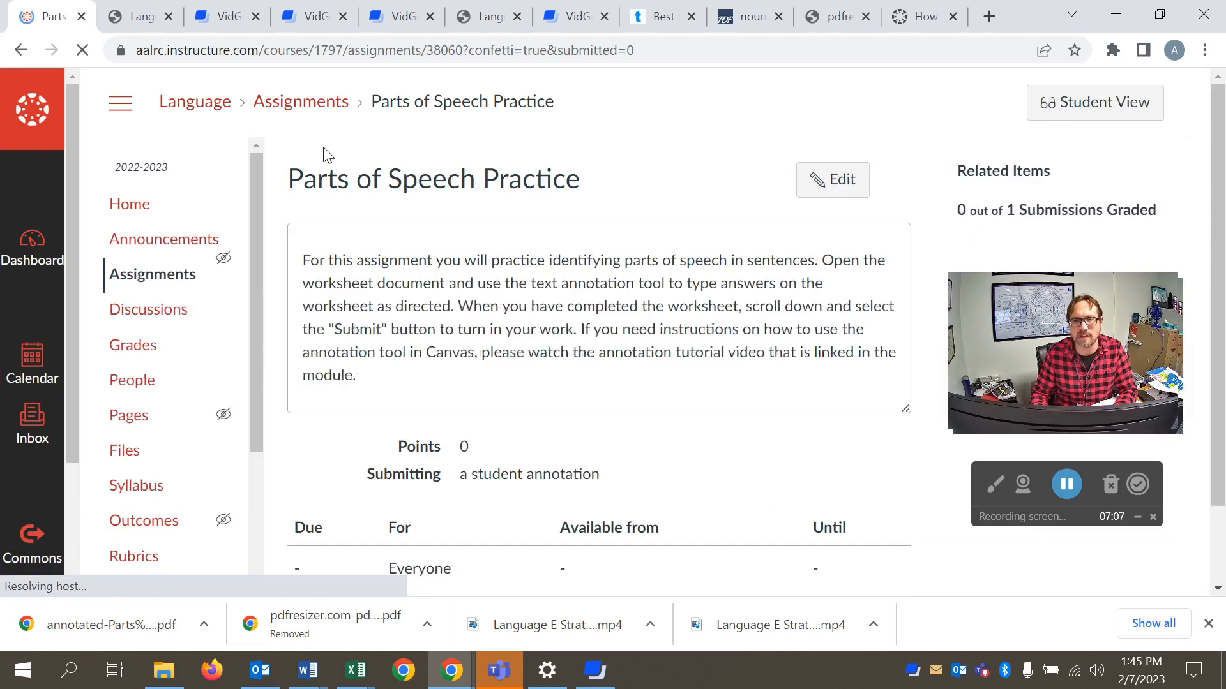